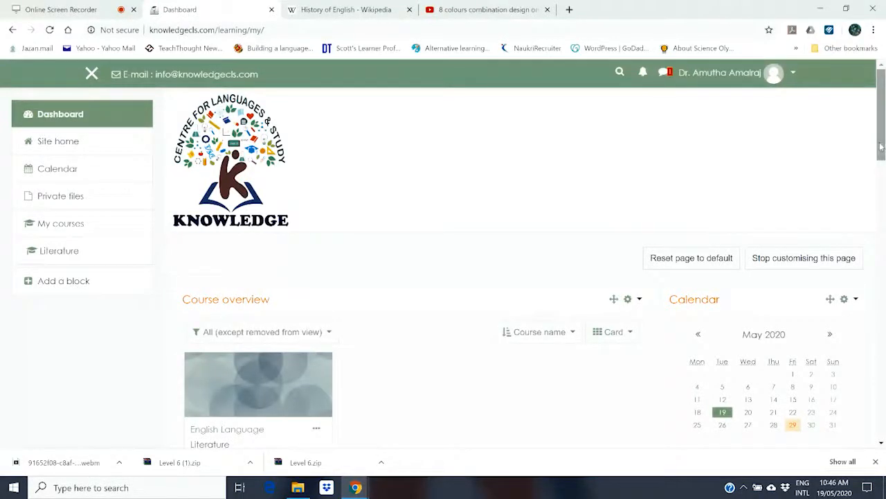
Look over the dashboard's blocks, and turn page customising off and back on.
mouse_move(881, 145)
mouse_down()
mouse_move(881, 187)
mouse_move(881, 142)
mouse_up()
drag(883, 110, 880, 216)
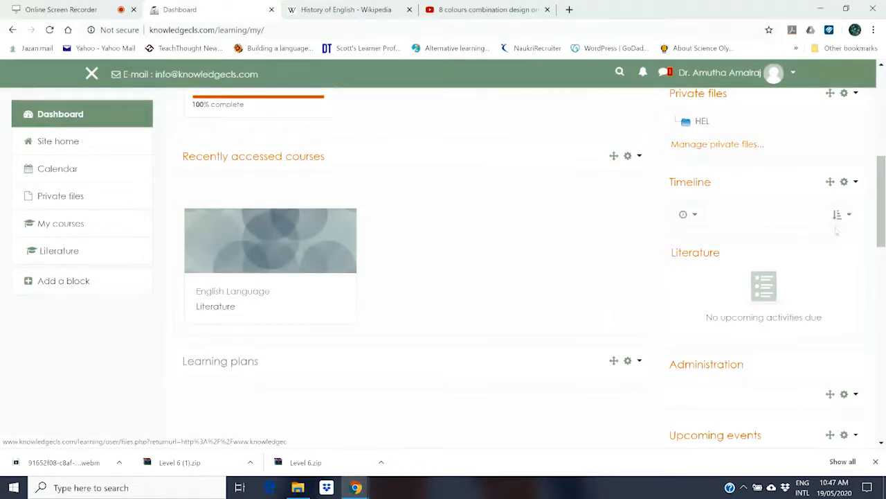
drag(883, 227, 884, 123)
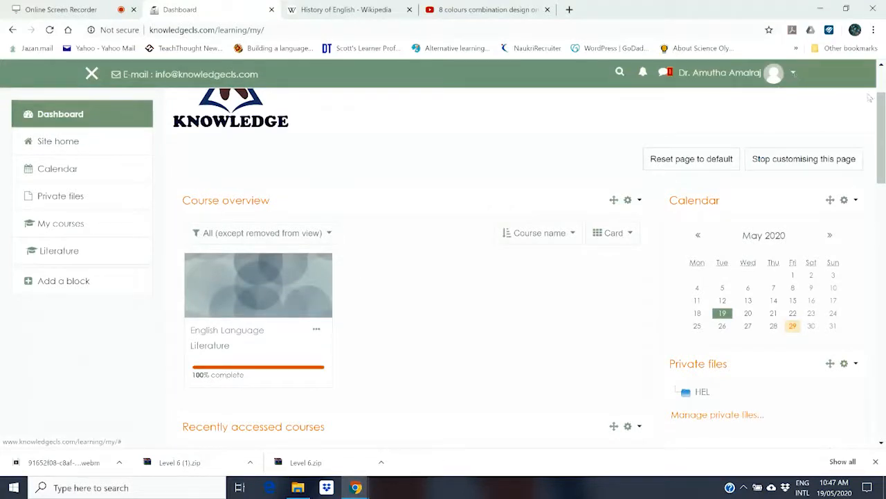
click(853, 162)
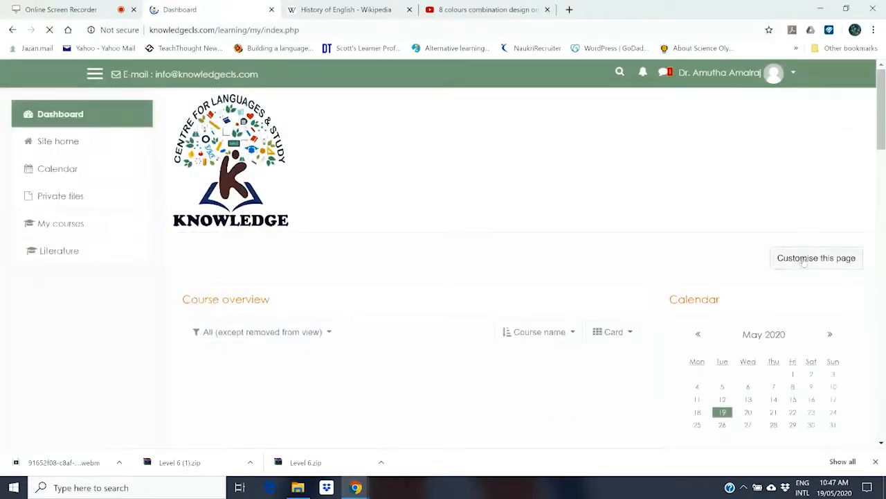
scroll(519, 277, down, 5)
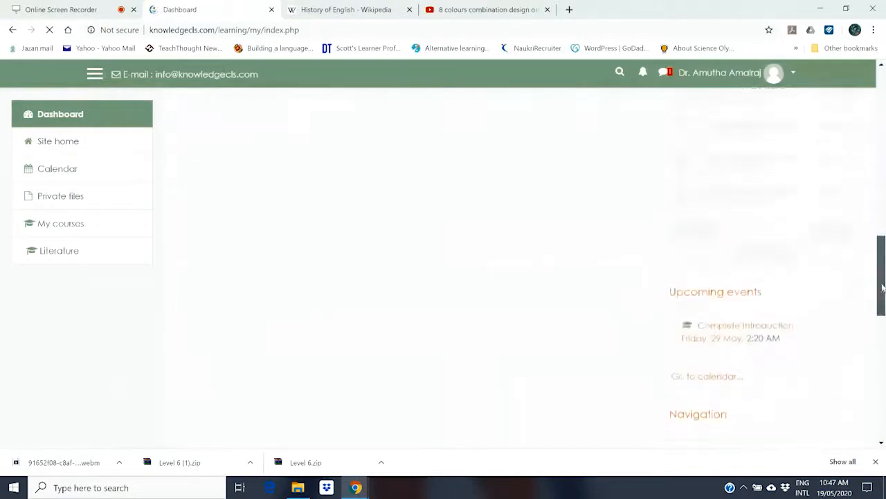
drag(882, 217, 882, 120)
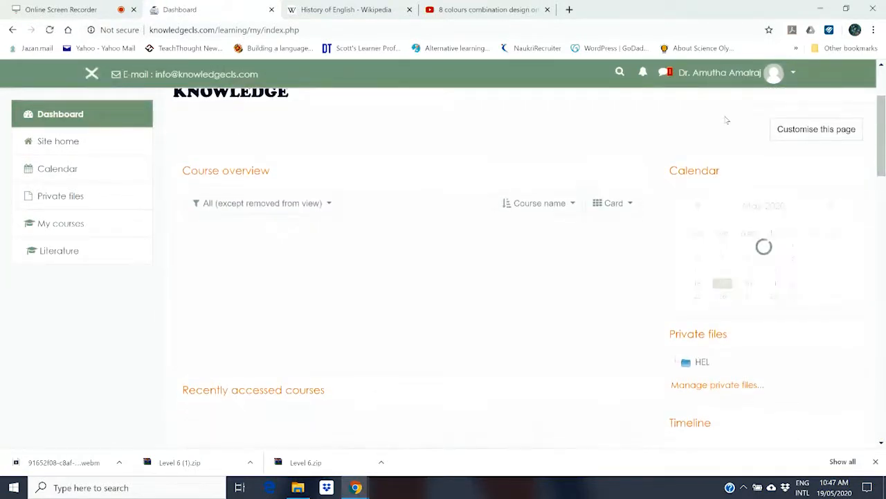
click(793, 133)
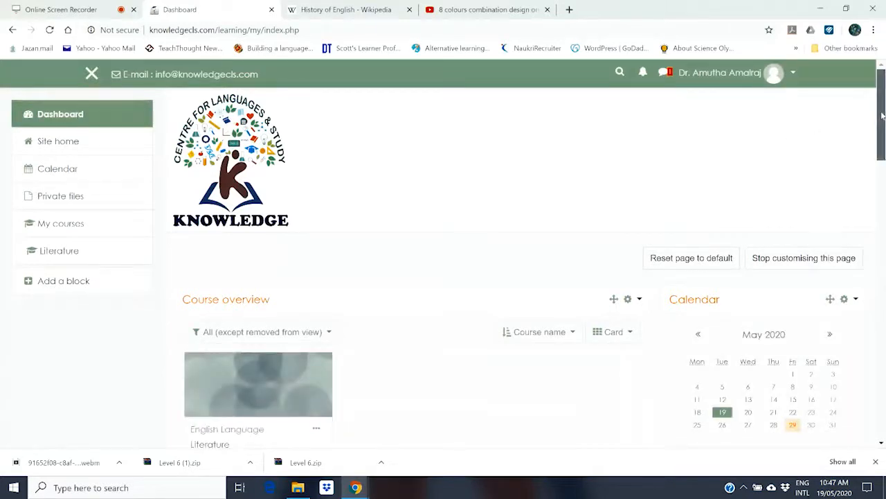
Move the Private files block above the Calendar block on the dashboard.
drag(882, 115, 877, 148)
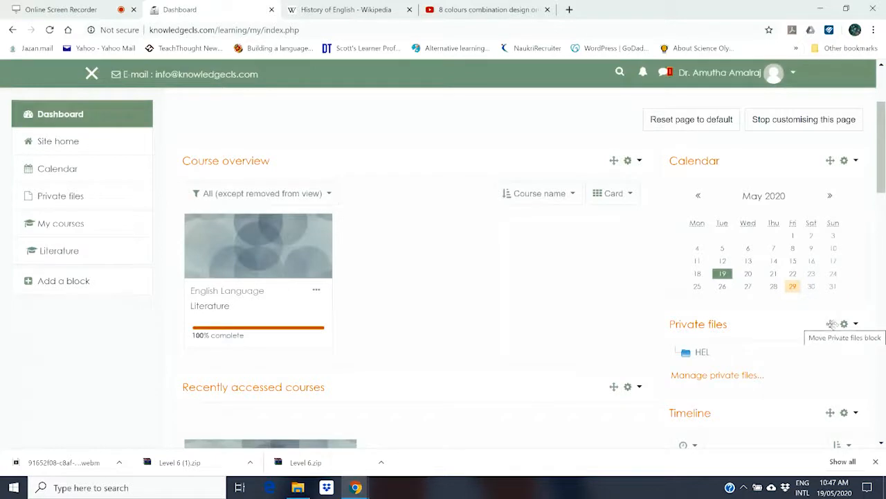
drag(831, 323, 781, 161)
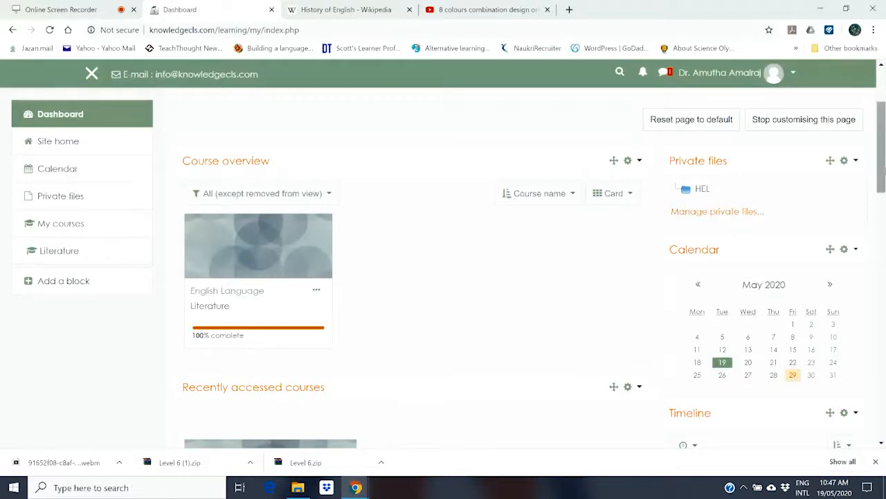
Move the Course overview block out of the main column to below the Navigation block, and stop customising the dashboard.
drag(882, 162, 883, 141)
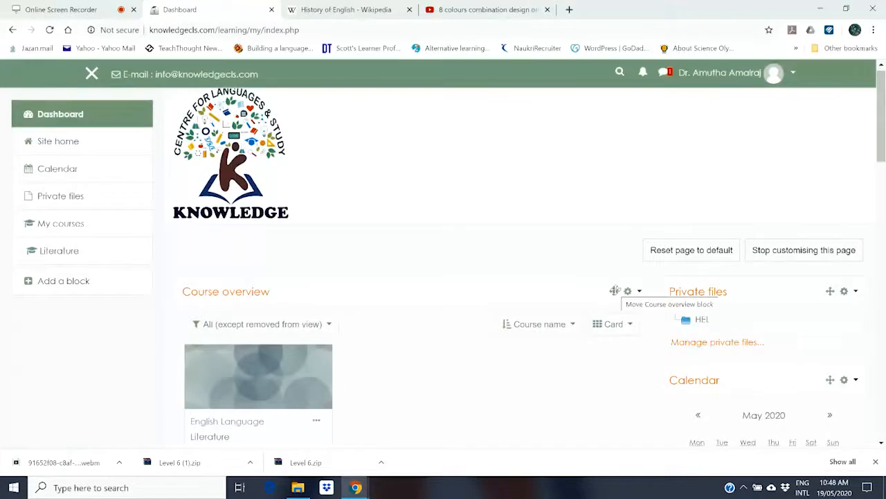
drag(614, 290, 617, 270)
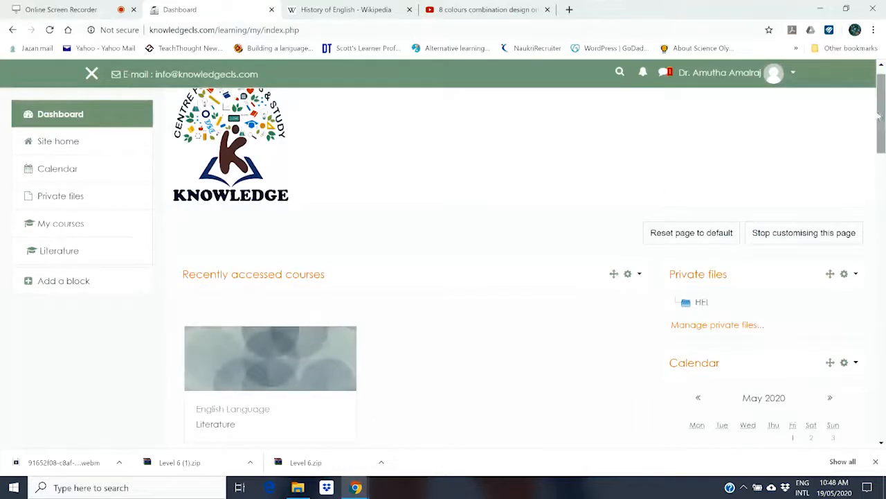
mouse_move(879, 116)
mouse_down()
mouse_move(878, 332)
mouse_move(878, 111)
mouse_move(878, 121)
mouse_up()
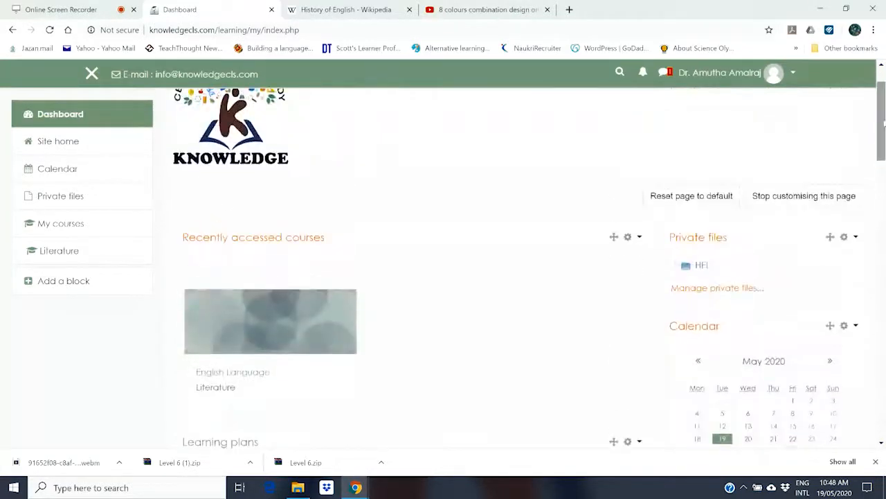
click(817, 196)
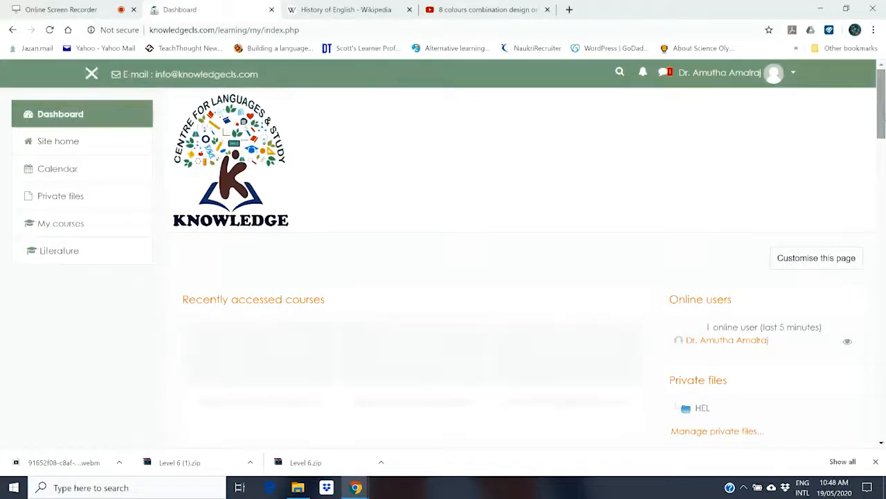
mouse_move(883, 133)
mouse_down()
mouse_move(884, 183)
mouse_move(883, 117)
mouse_move(883, 263)
mouse_move(868, 305)
mouse_move(882, 126)
mouse_up()
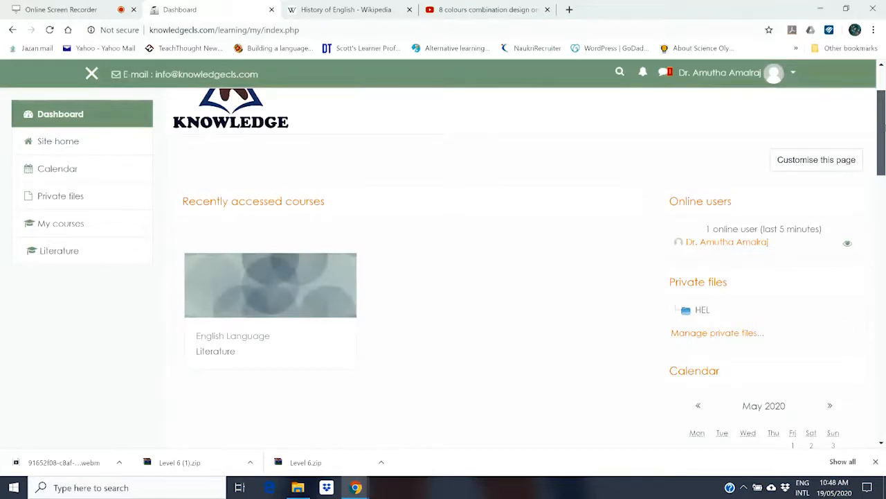
drag(882, 126, 881, 217)
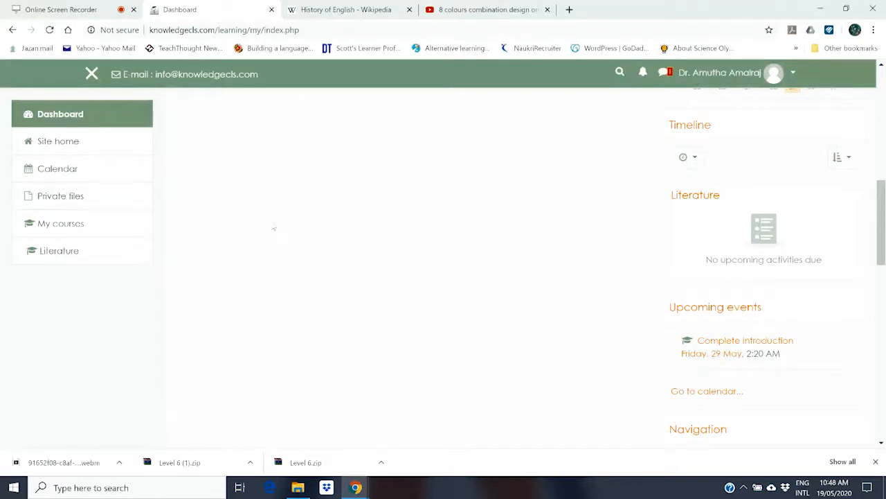
Open the site home with the navigation drawer collapsed and examine the available courses and their teachers.
click(79, 140)
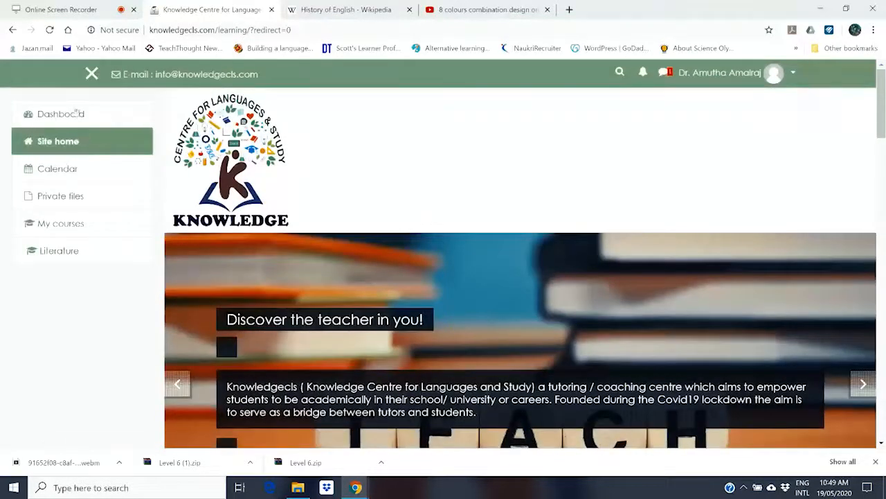
click(91, 75)
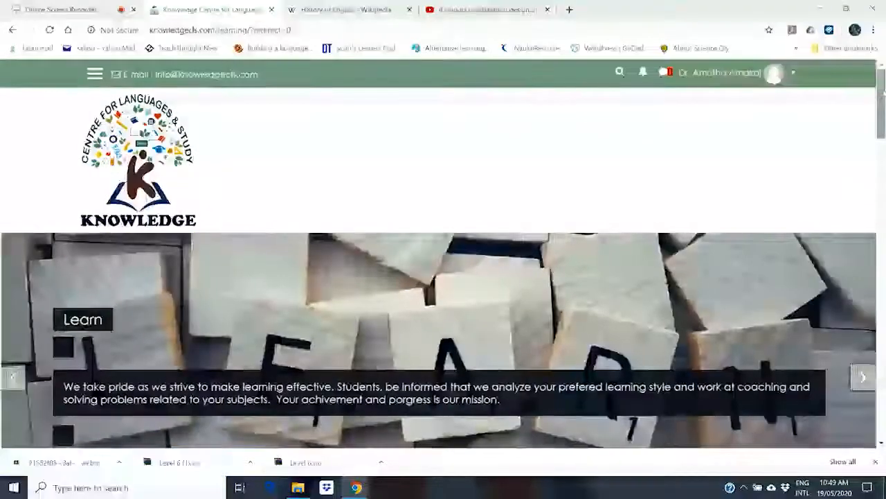
scroll(443, 268, down, 3)
drag(882, 138, 883, 223)
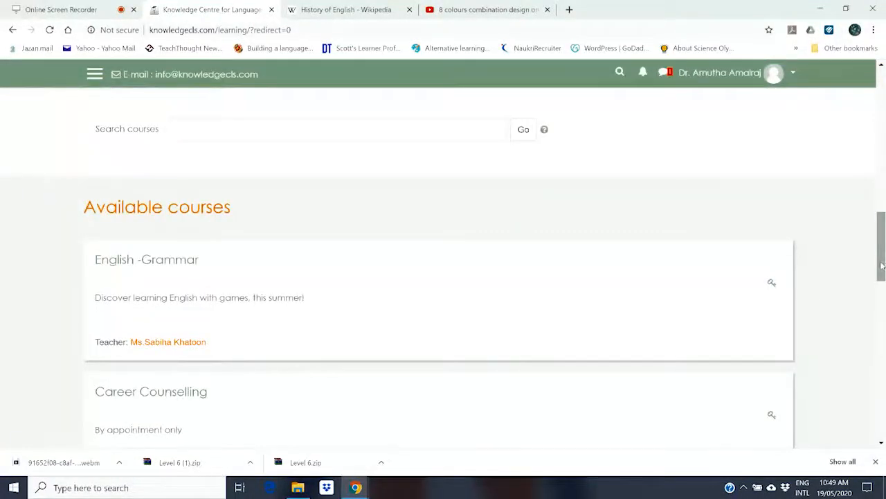
drag(881, 261, 882, 284)
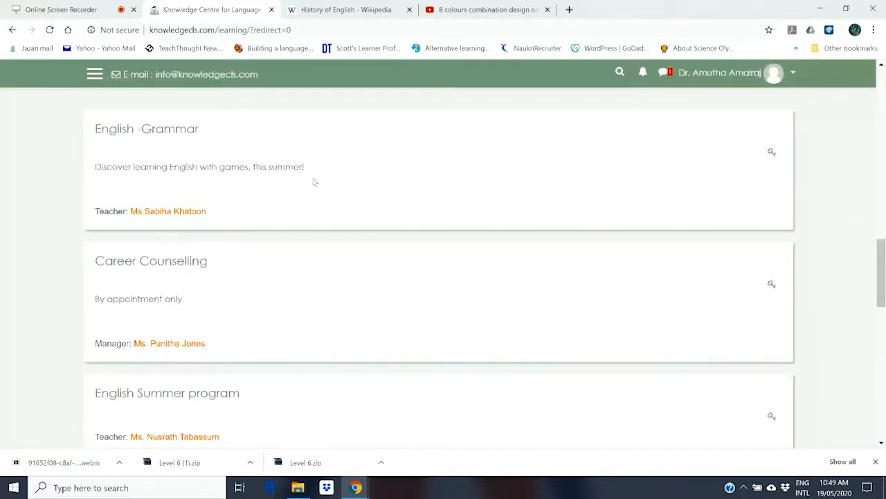
drag(883, 256, 882, 277)
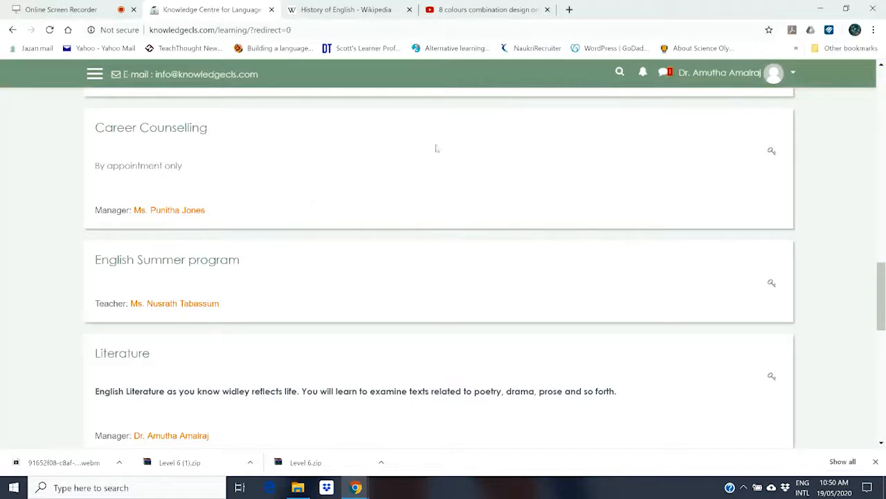
scroll(883, 284, down, 7)
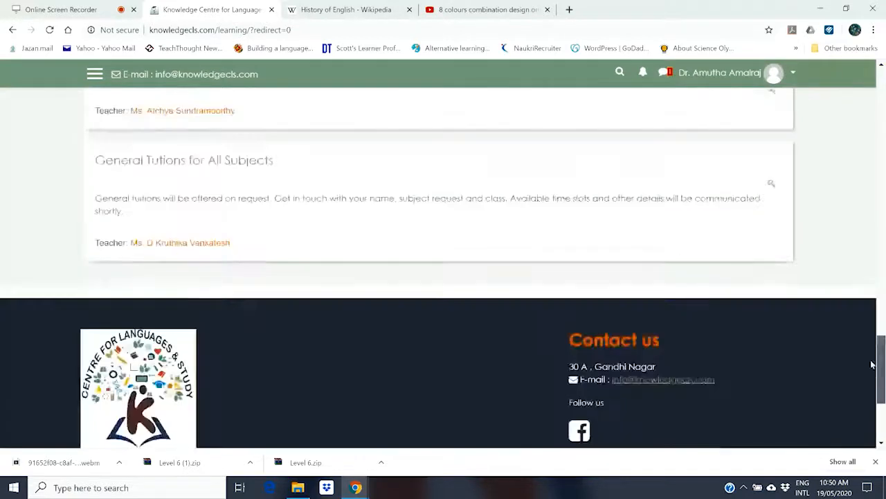
scroll(884, 285, up, 4)
scroll(884, 285, up, 3)
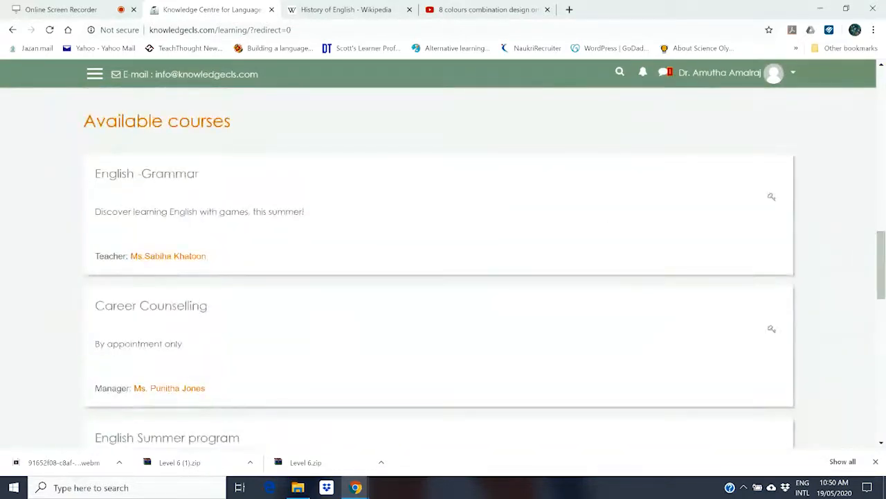
click(196, 257)
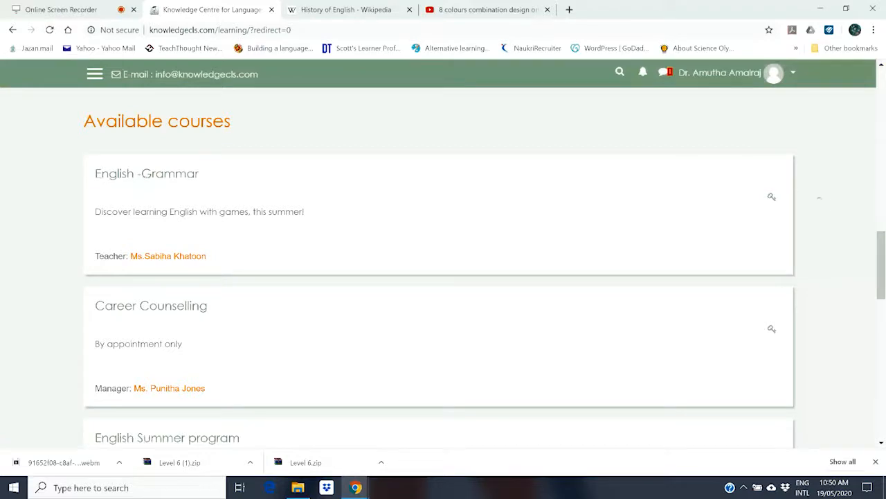
drag(877, 240, 871, 76)
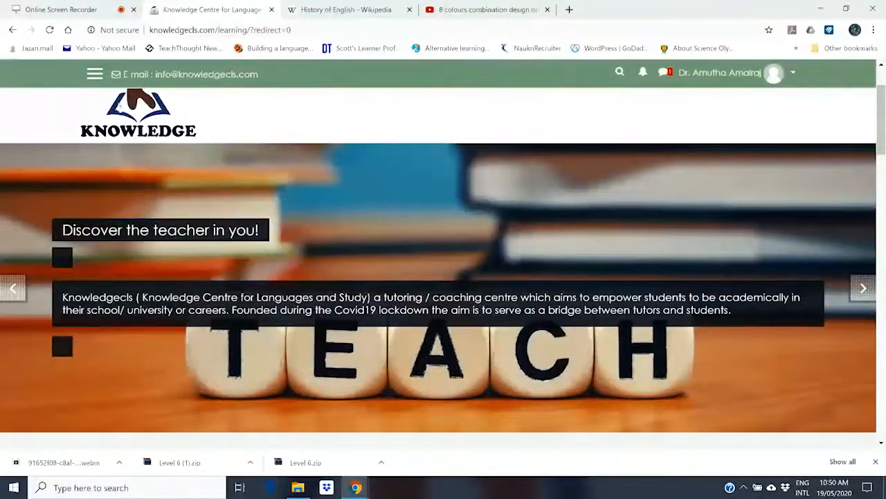
Return to the dashboard with the navigation drawer expanded and open the Literature course.
click(95, 75)
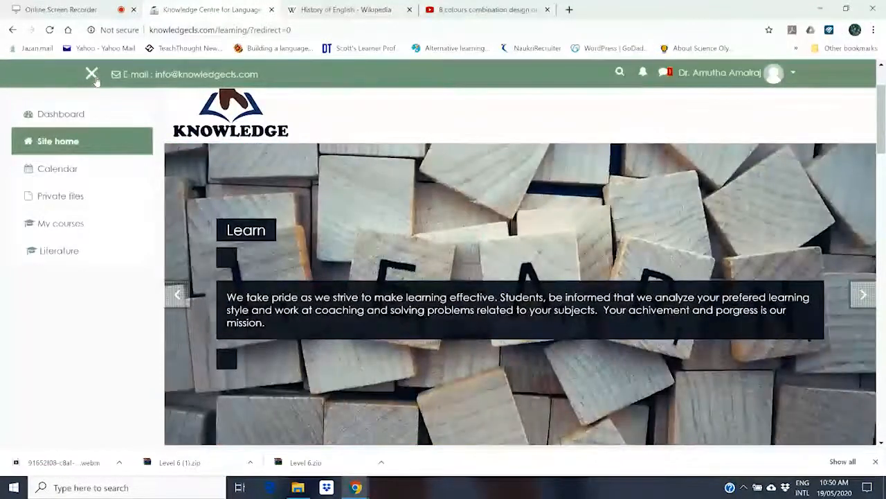
click(70, 116)
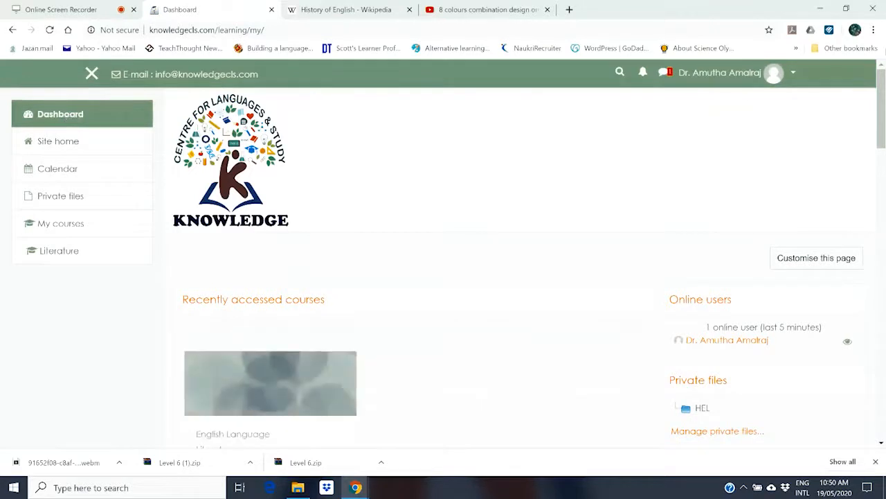
drag(883, 83, 883, 241)
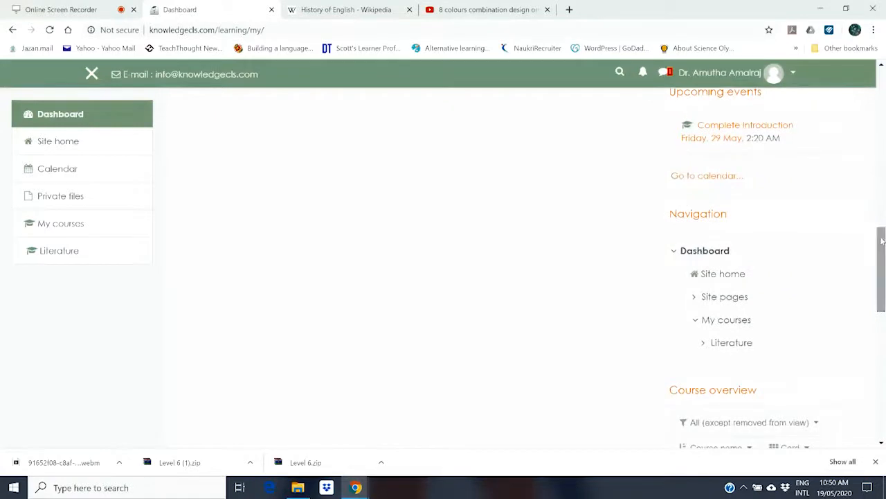
click(732, 344)
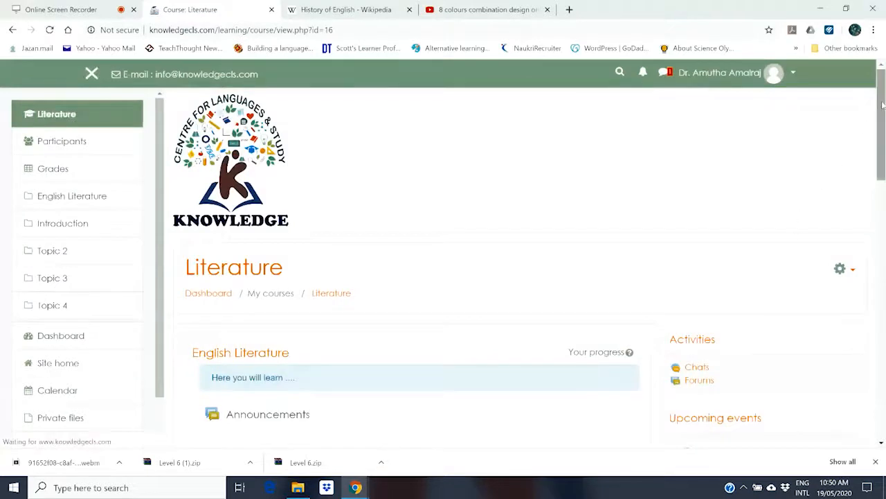
Examine the Literature course's sections and go to its Introduction section.
drag(883, 104, 883, 111)
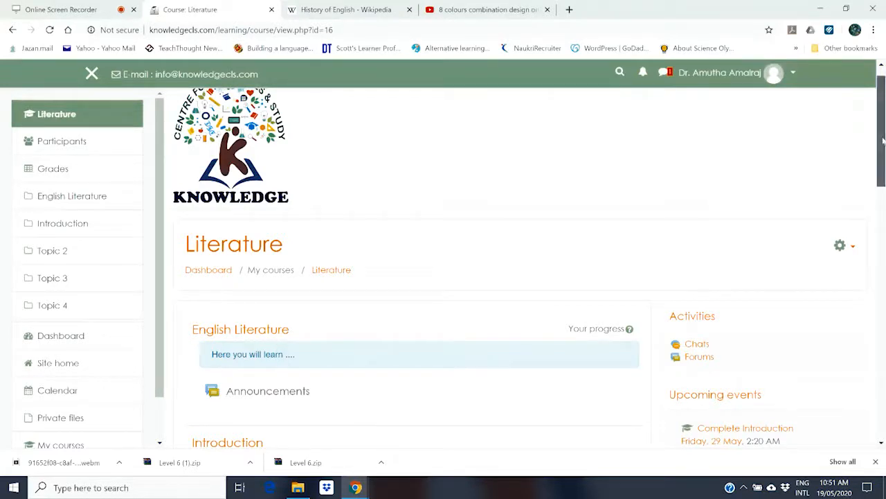
drag(883, 141, 882, 183)
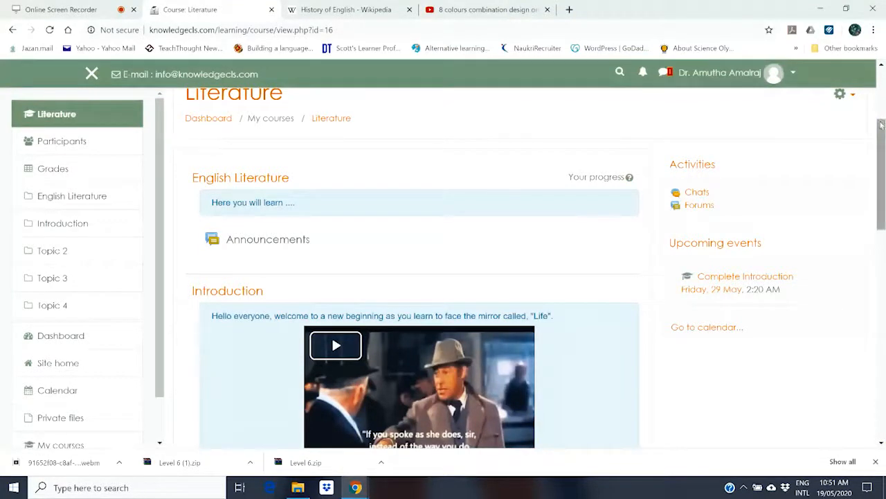
drag(882, 129, 880, 158)
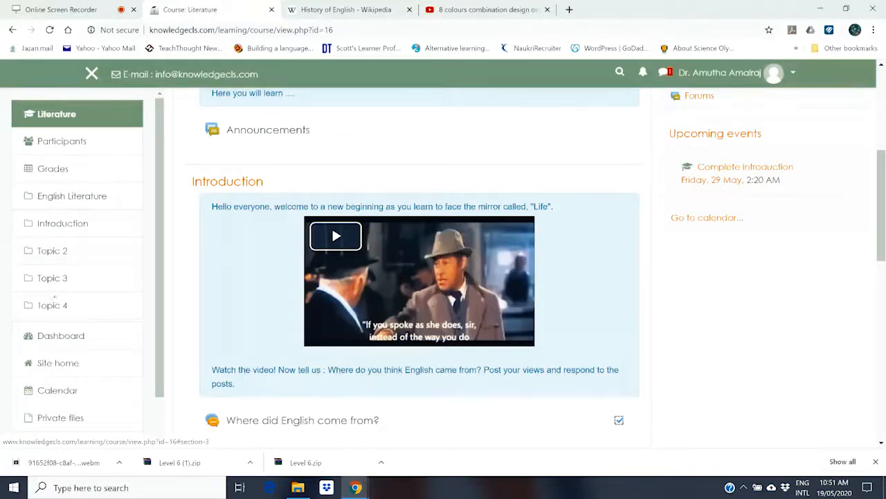
click(62, 229)
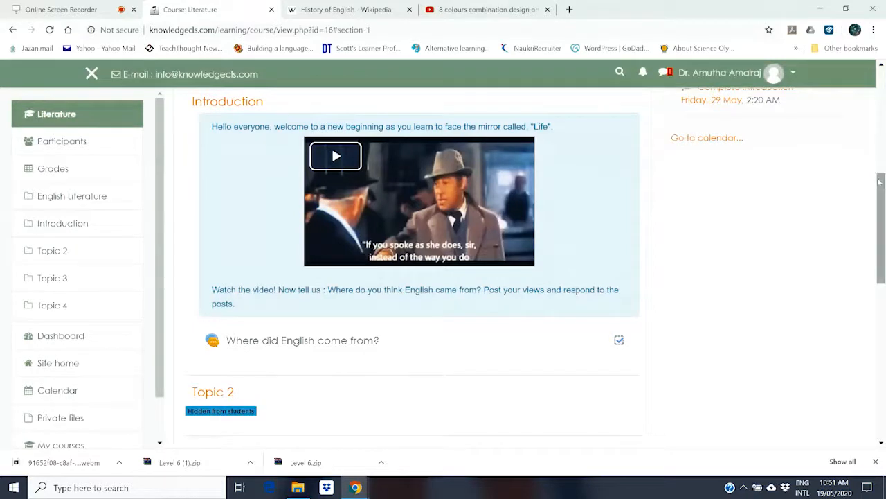
scroll(419, 265, up, 2)
scroll(419, 265, up, 2)
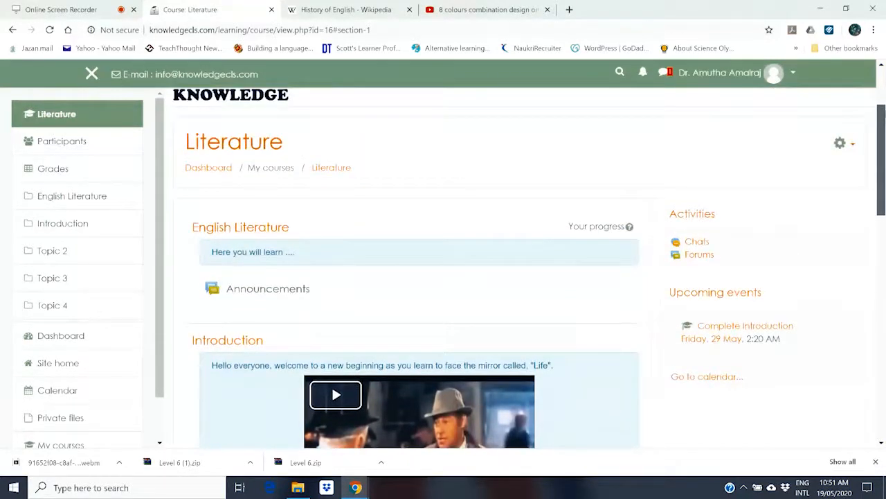
Turn editing on for the Literature course and go to its Introduction section.
click(854, 145)
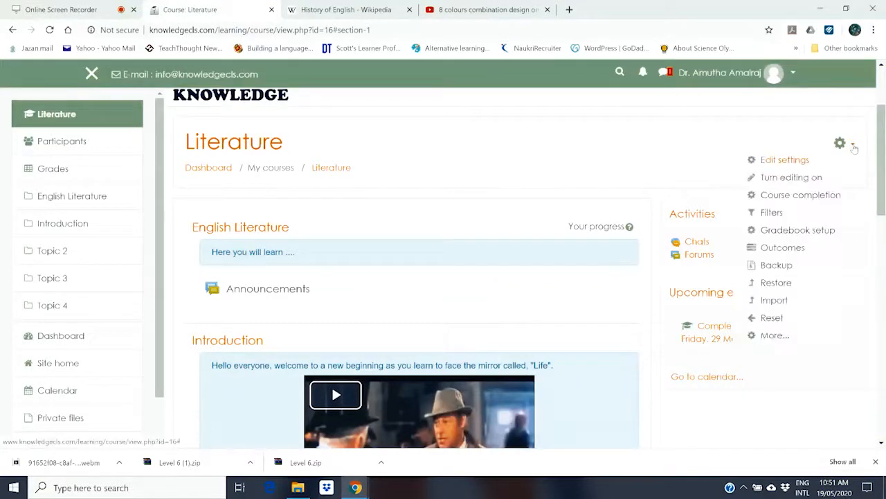
click(801, 179)
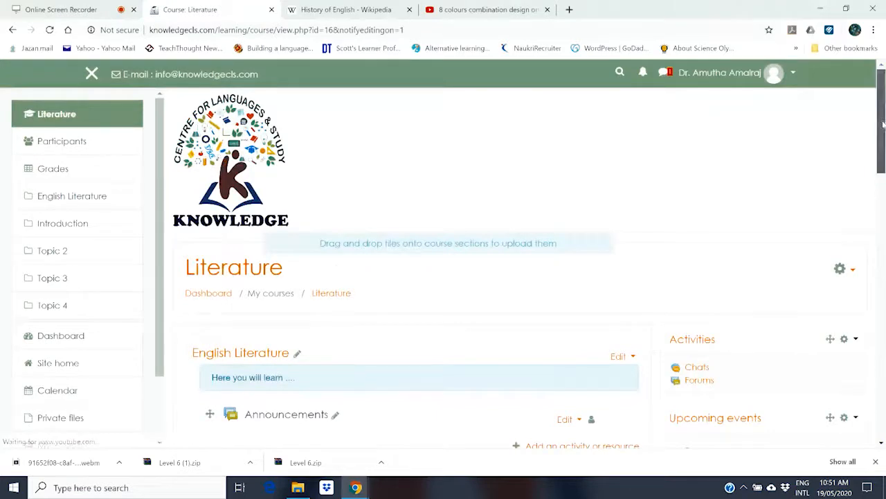
drag(883, 123, 883, 195)
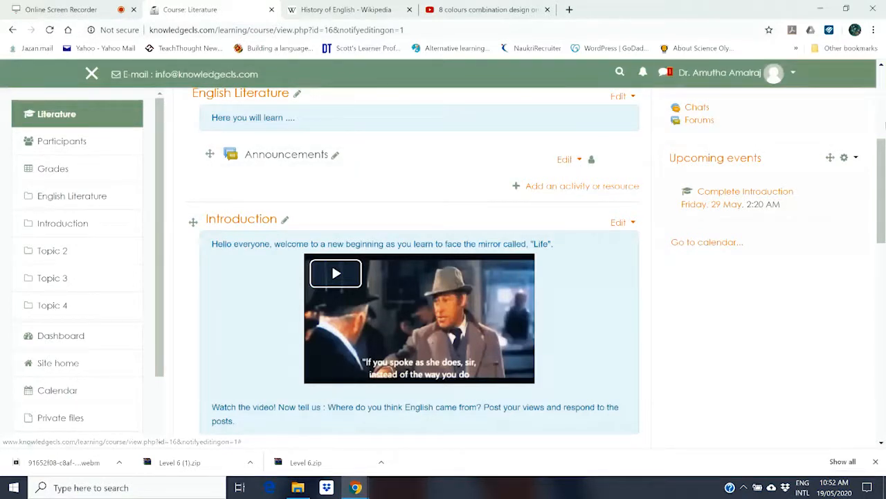
Open the Introduction topic for editing and toggle its custom section name off and back on.
drag(883, 153, 883, 165)
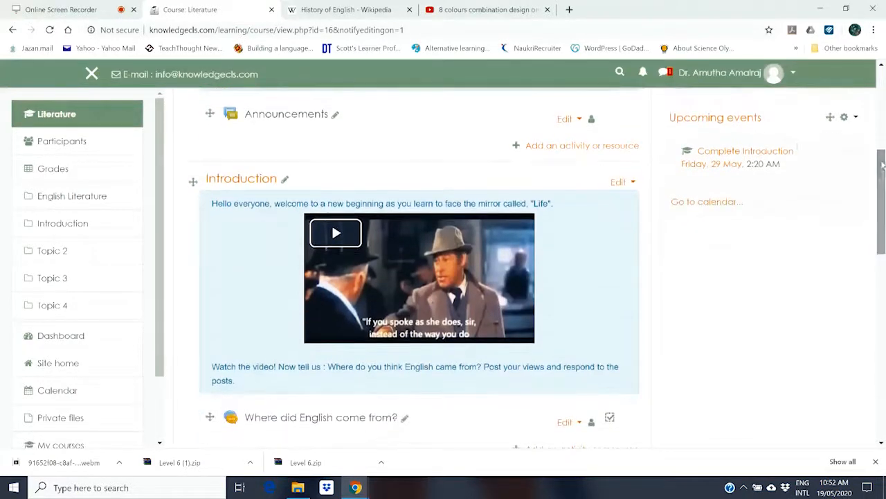
click(633, 183)
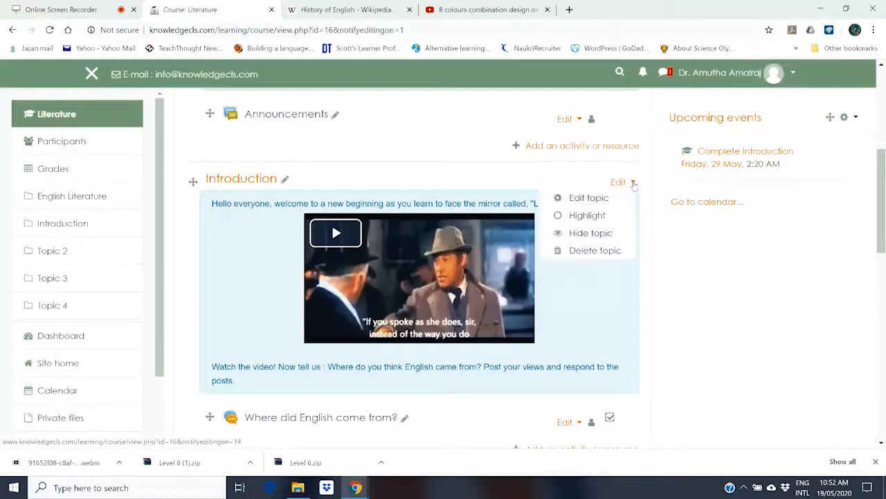
click(585, 199)
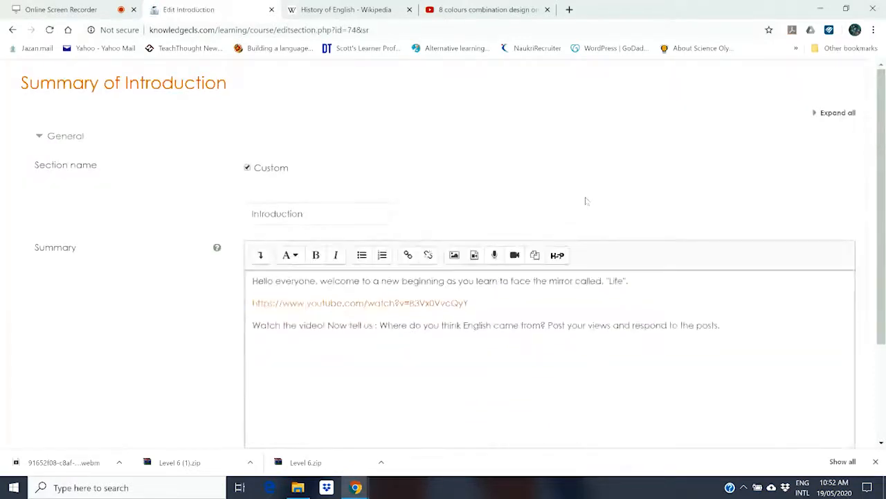
click(247, 168)
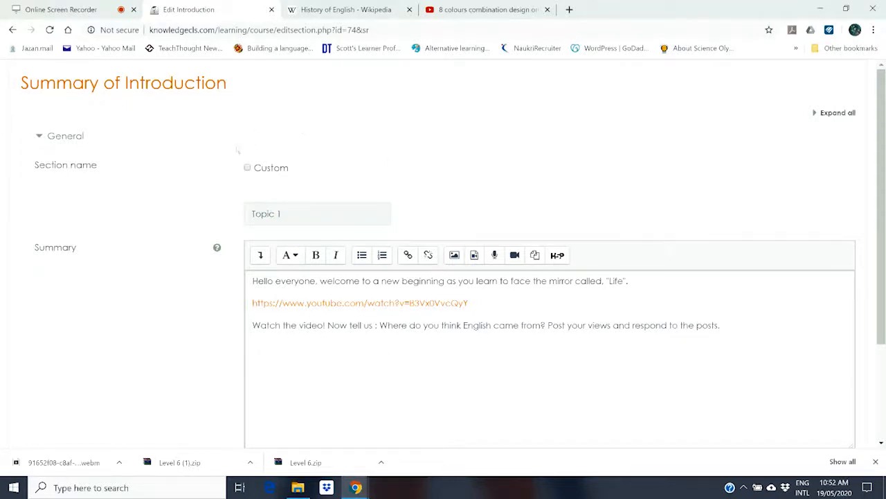
click(248, 168)
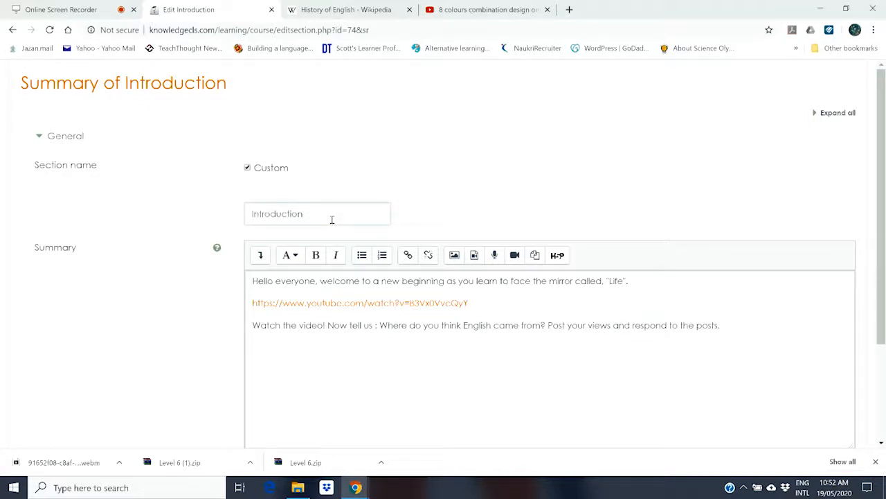
Expand the summary editor's full set of formatting tools and select the YouTube link below the greeting.
click(259, 255)
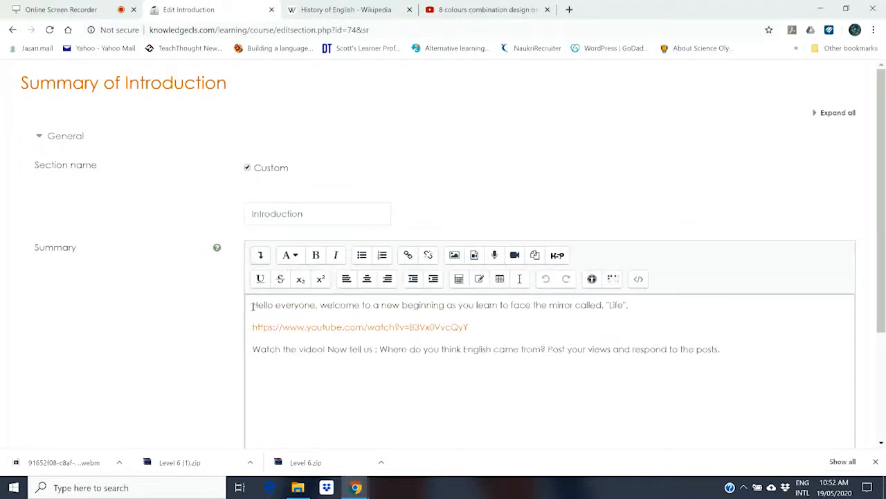
drag(252, 305, 644, 299)
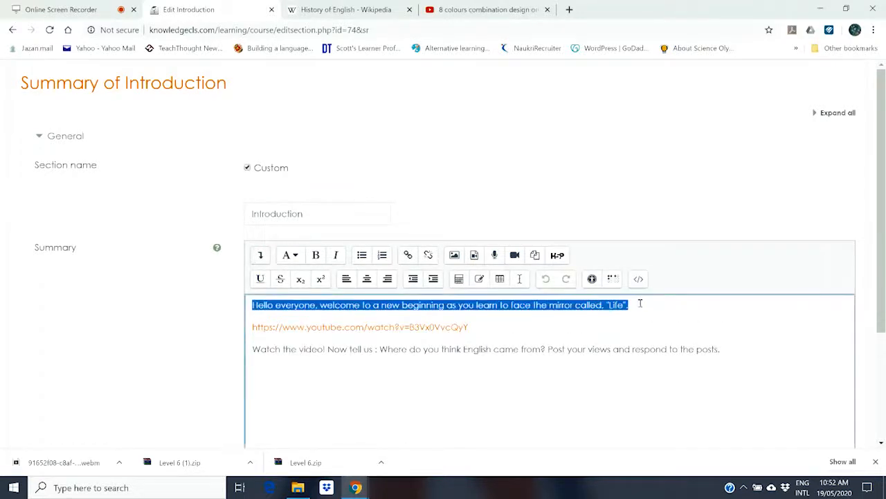
click(728, 353)
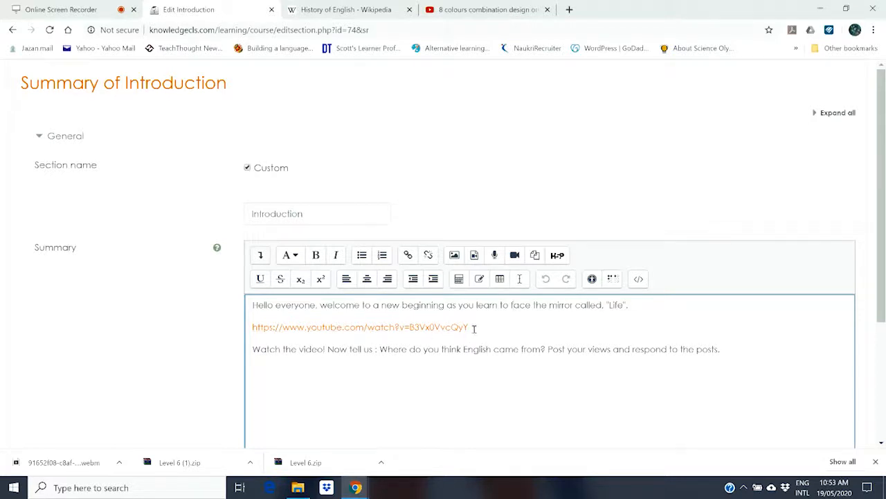
drag(473, 329, 254, 331)
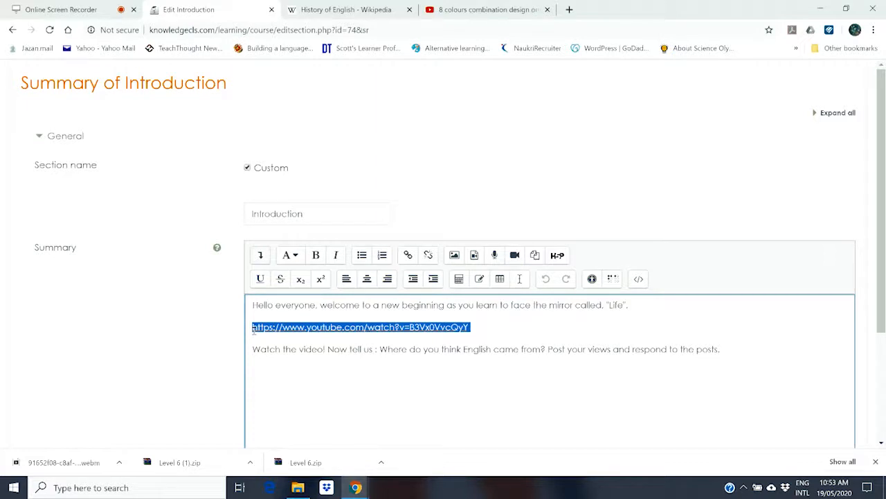
Switch to the YouTube page with the 8 colours combination fabric painting video and copy its URL.
click(455, 9)
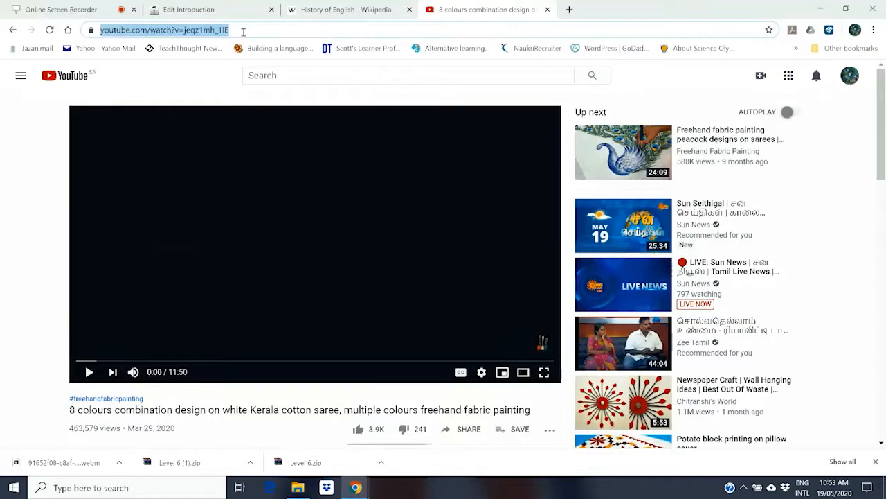
click(243, 31)
click(161, 79)
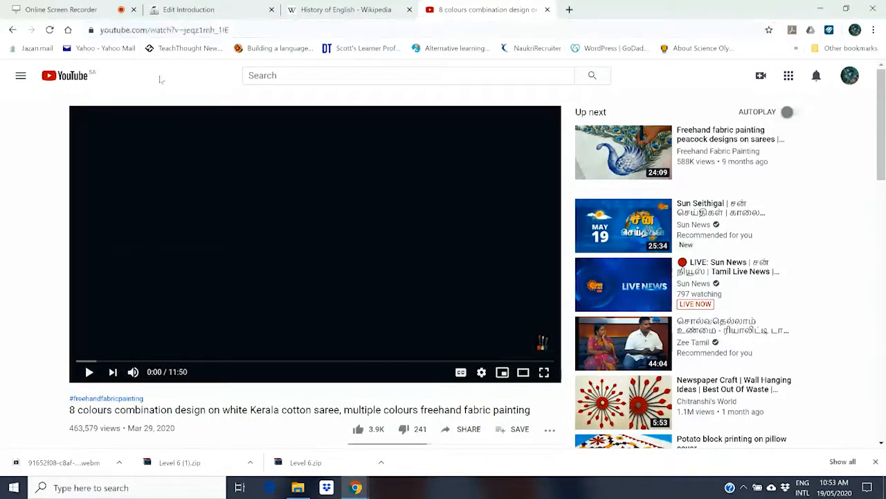
drag(247, 29, 100, 27)
key(ctrl+c)
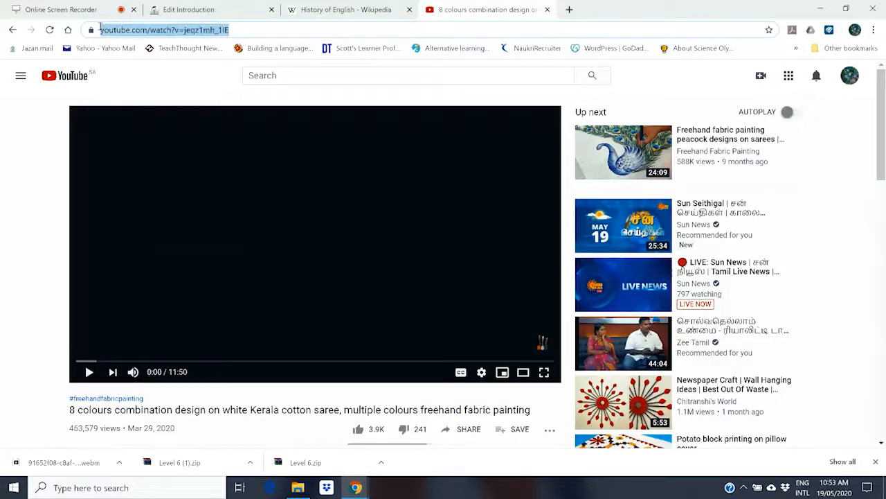
Return to the Introduction summary and relink the selected YouTube address to the copied URL, opening in a new window.
click(174, 9)
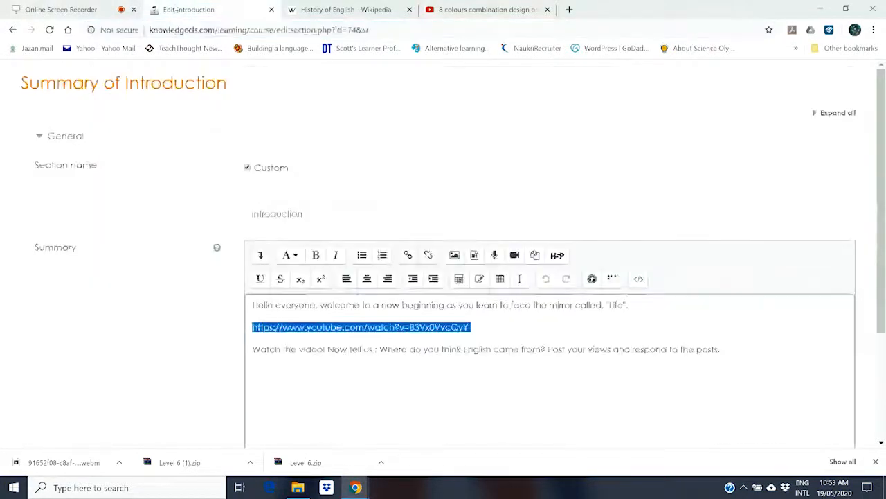
click(409, 256)
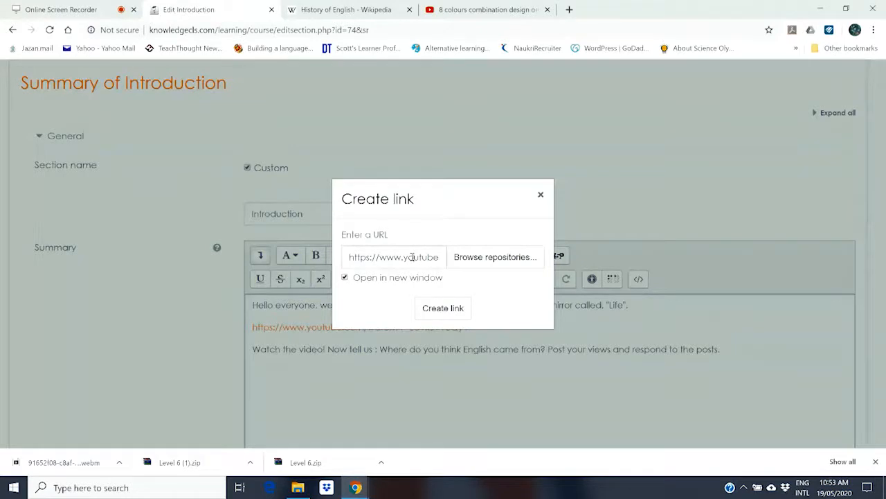
key(ctrl+v)
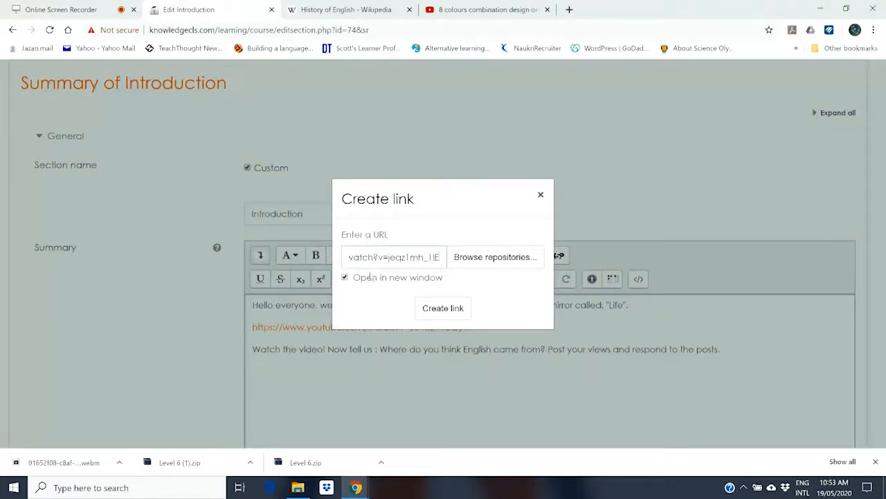
click(444, 308)
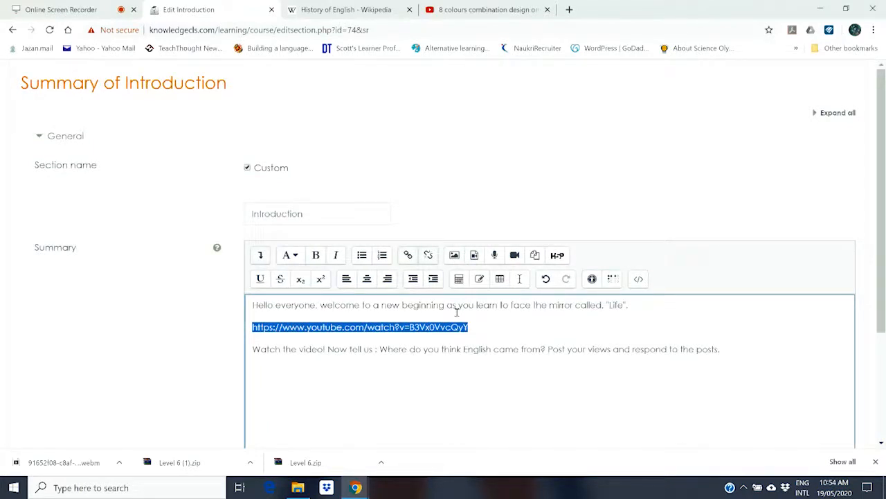
Revisit the YouTube page, return to the Introduction form and discard its changes.
drag(882, 179, 878, 287)
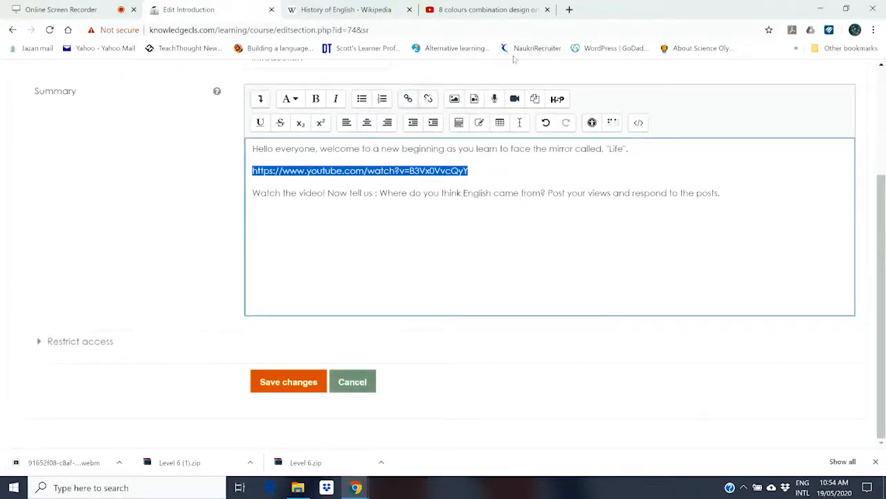
click(513, 18)
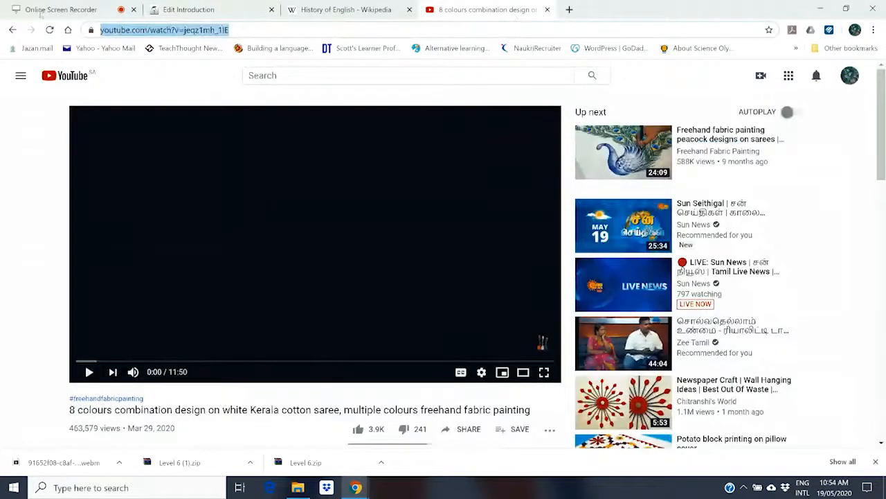
click(177, 14)
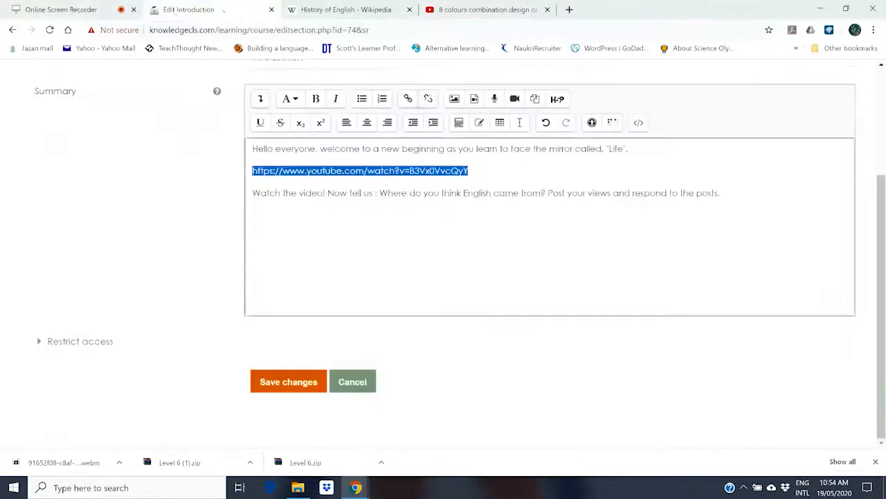
click(353, 385)
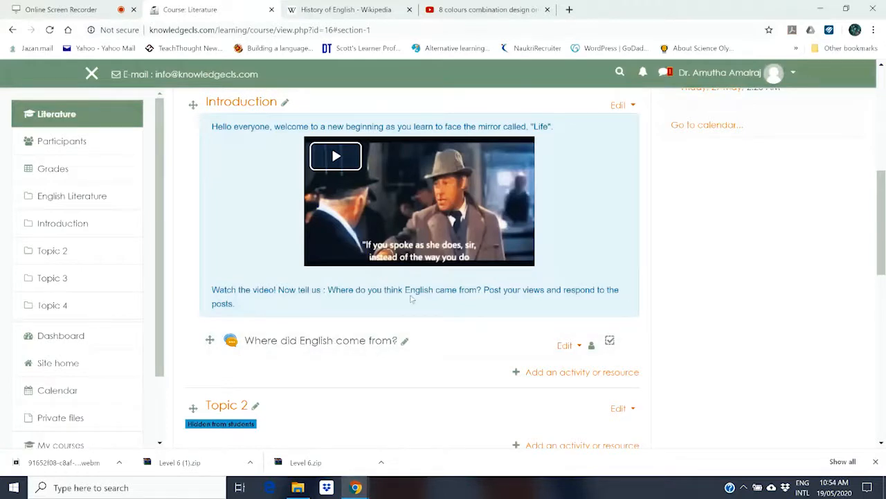
Play the Introduction video and view the editing options of the "Where did English come from?" chat.
click(454, 231)
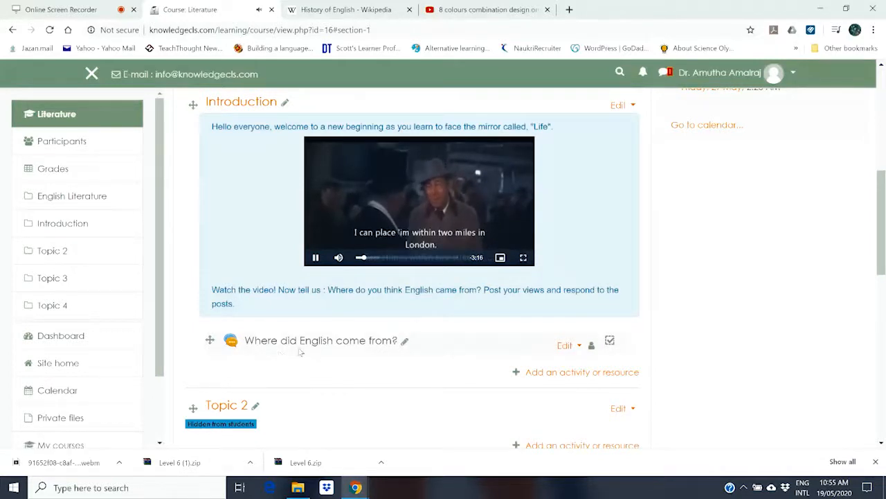
click(581, 350)
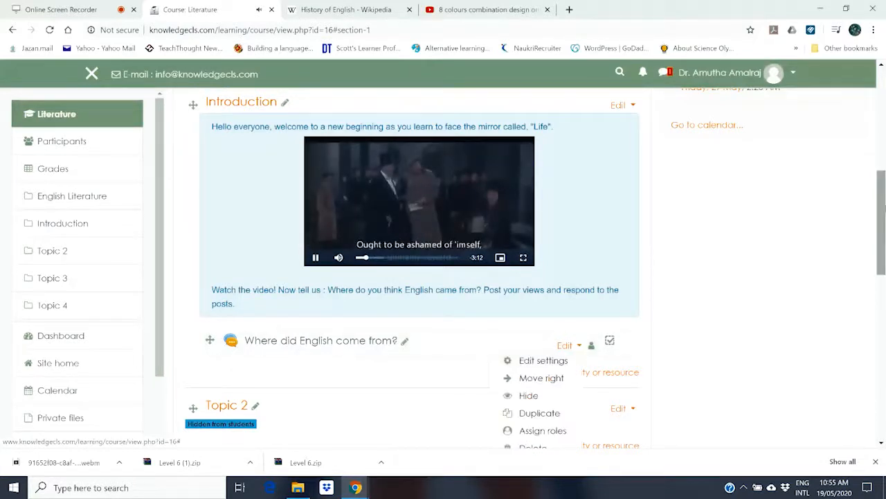
drag(883, 207, 882, 241)
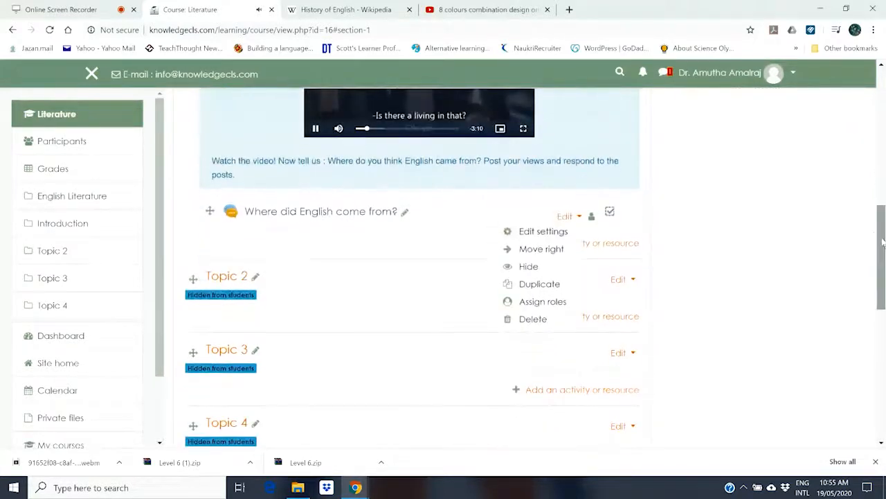
click(637, 222)
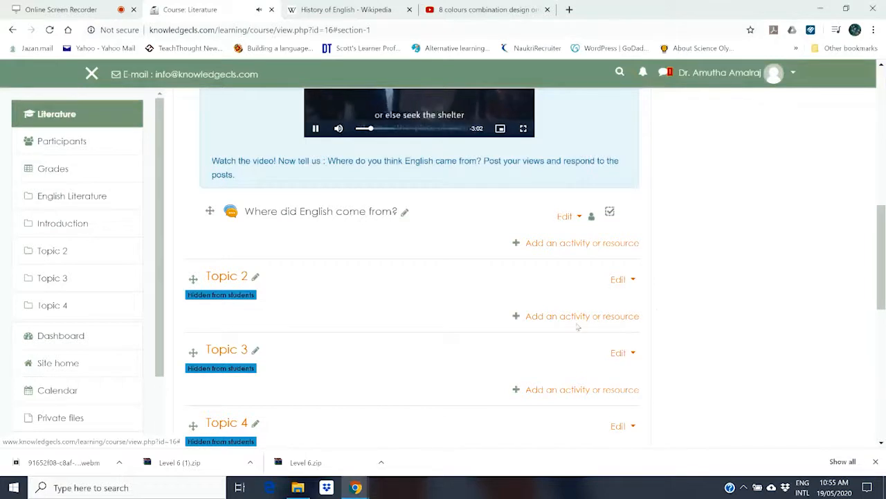
Examine the activities and resources that can be added to the Introduction section, including the game activities.
click(577, 250)
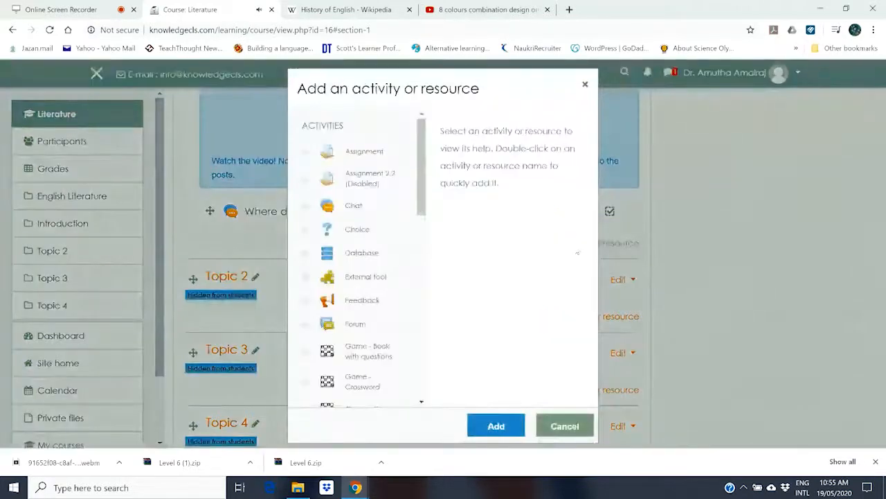
drag(418, 206, 422, 340)
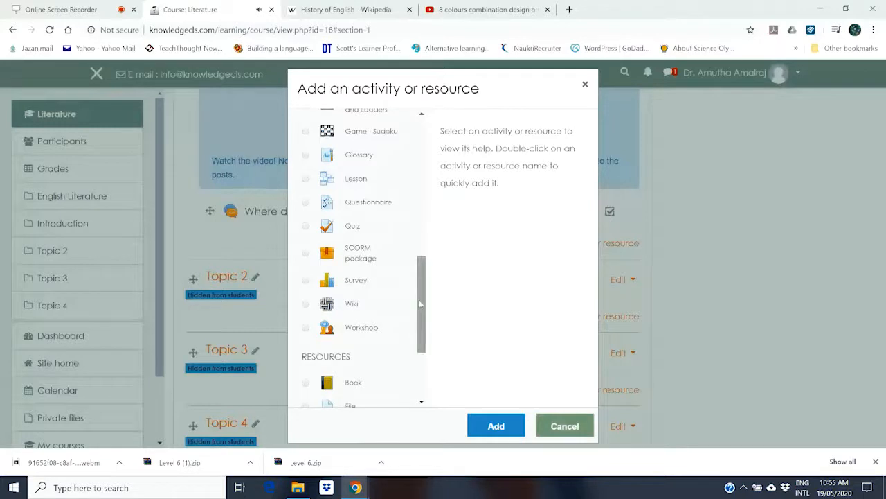
drag(421, 305, 418, 164)
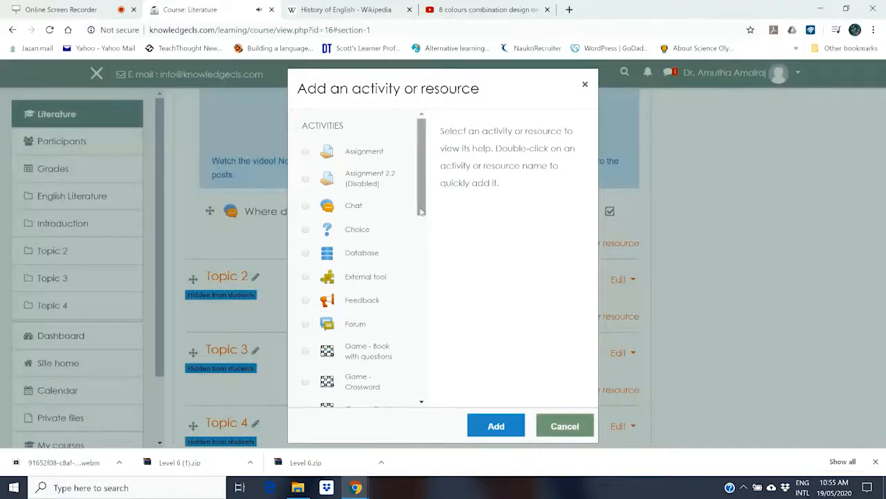
drag(420, 215, 422, 250)
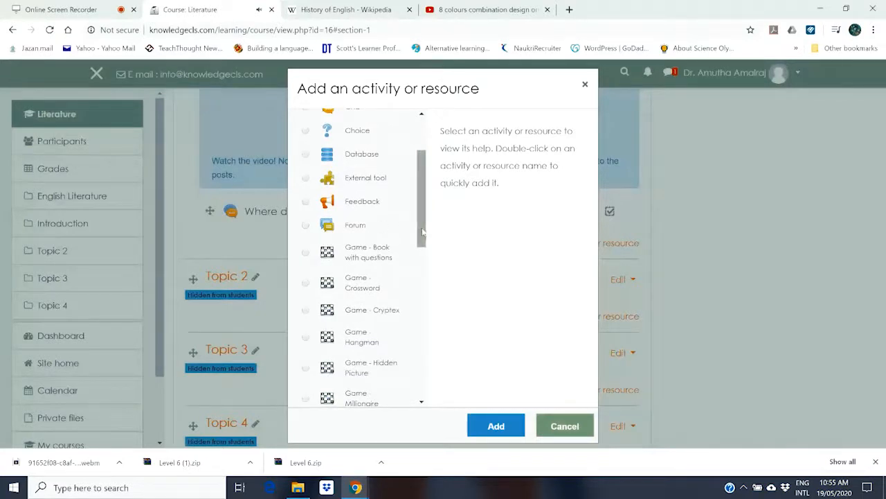
drag(422, 231, 424, 251)
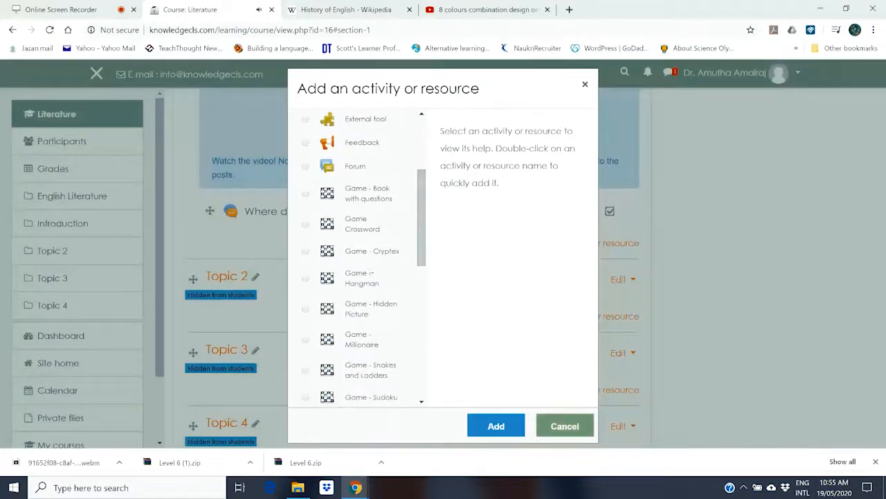
drag(424, 253, 375, 211)
click(406, 225)
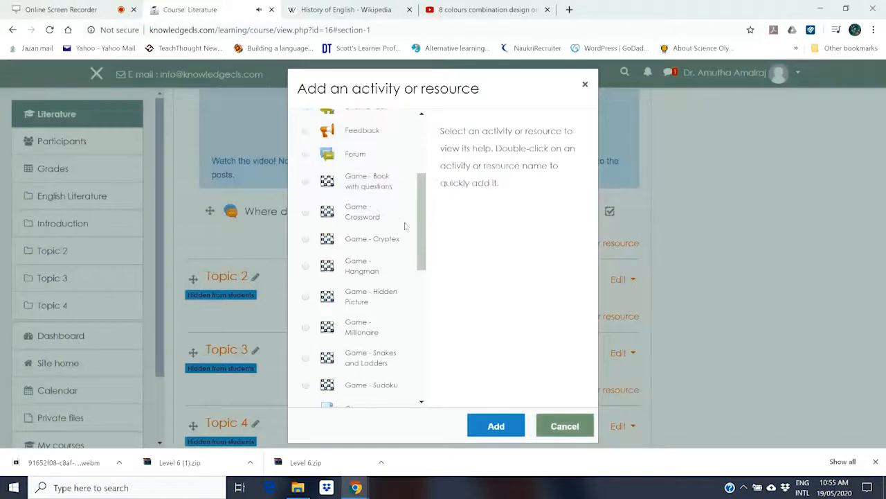
scroll(416, 224, down, 1)
scroll(424, 223, up, 1)
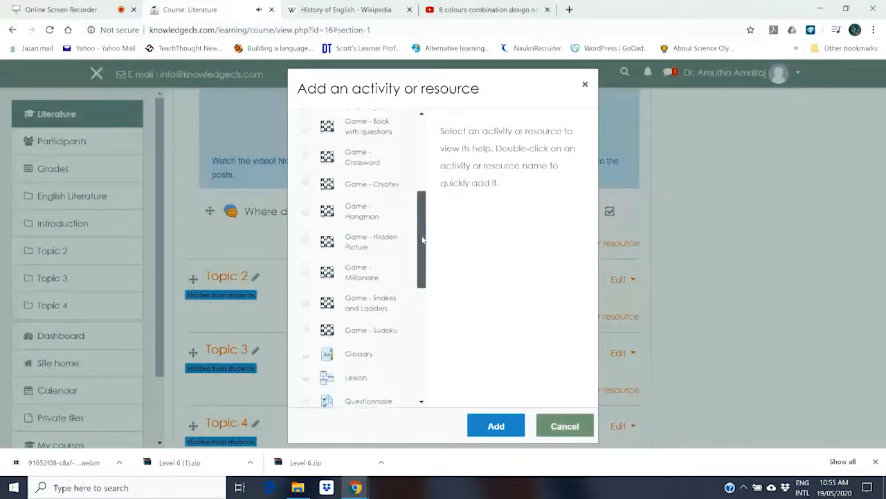
drag(425, 223, 424, 231)
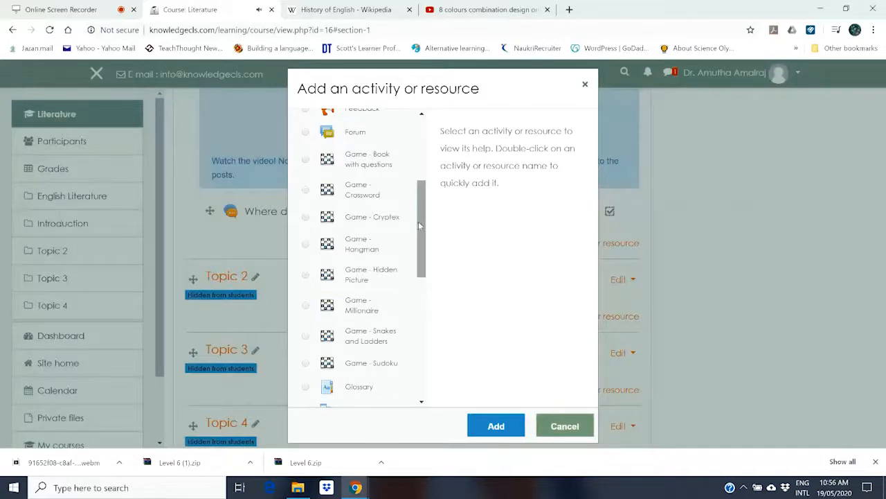
View the description of the Chat activity and cancel without adding it.
drag(424, 232, 420, 167)
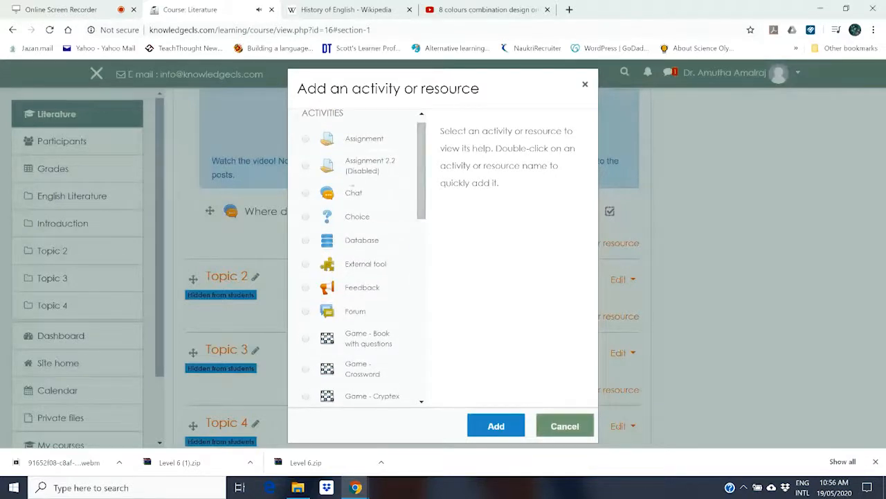
click(305, 193)
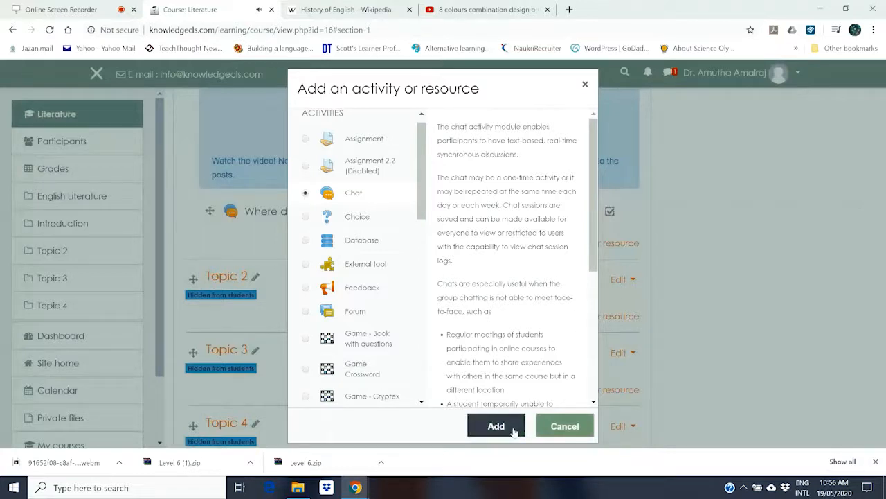
click(565, 426)
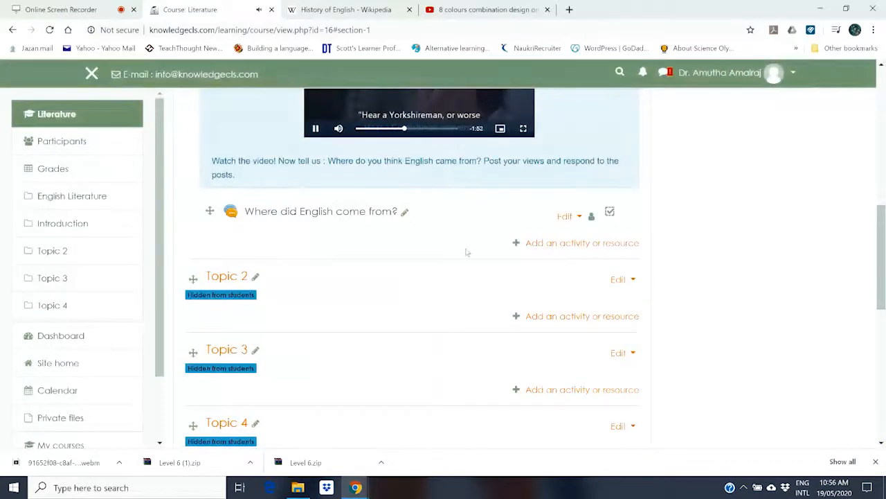
Try the inline name editing of the "Where did English come from?" chat without renaming it and open the chat's settings.
click(406, 214)
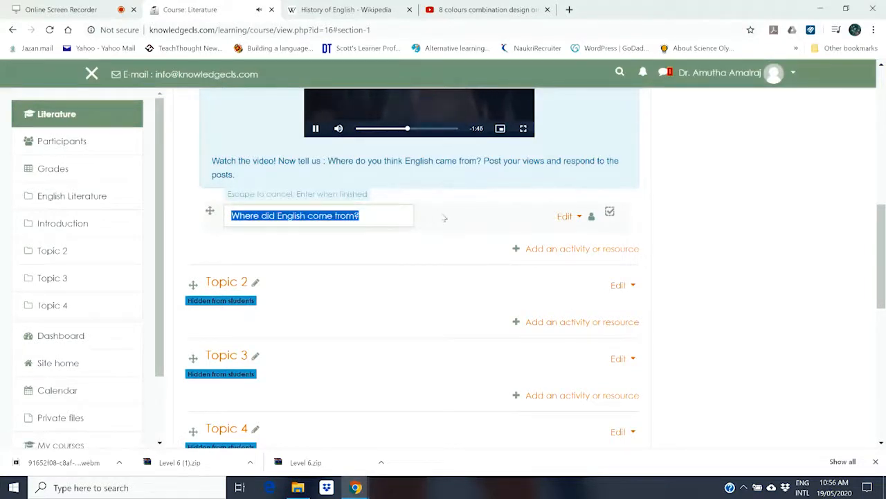
key(Return)
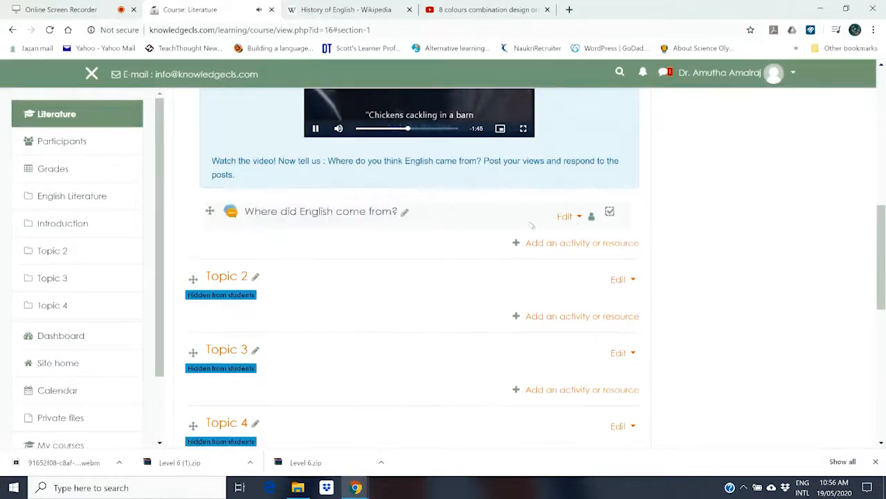
click(581, 217)
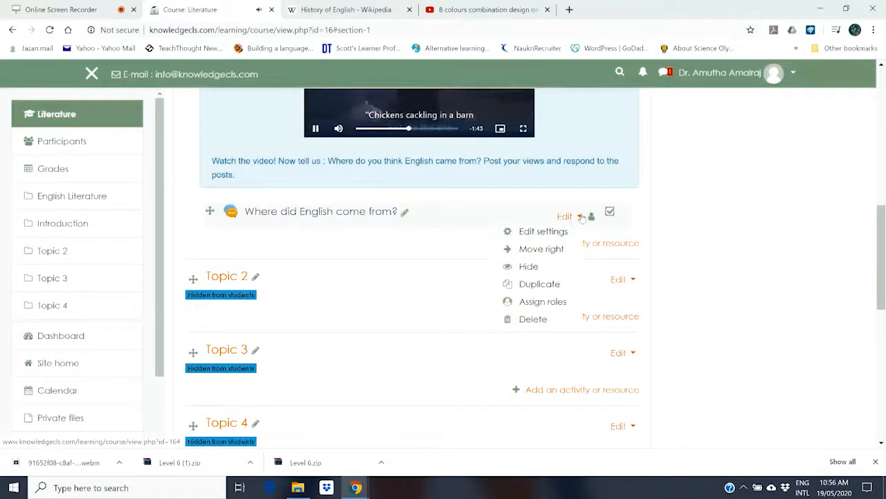
click(544, 232)
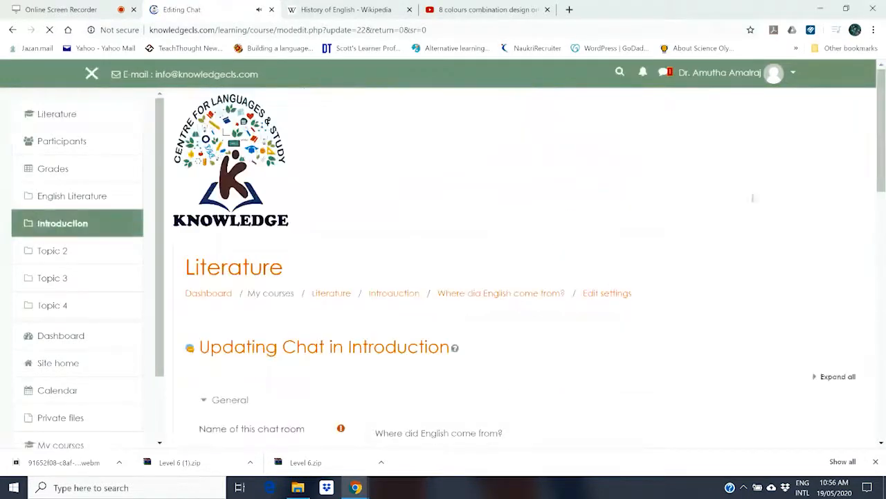
Review the chat's General settings and switch the display of its description on the course page on and off again.
drag(882, 174, 883, 258)
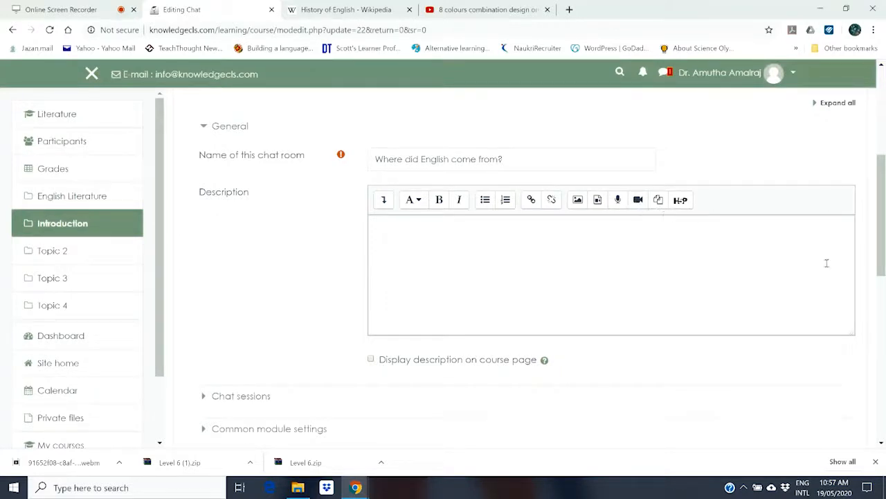
drag(882, 218, 884, 241)
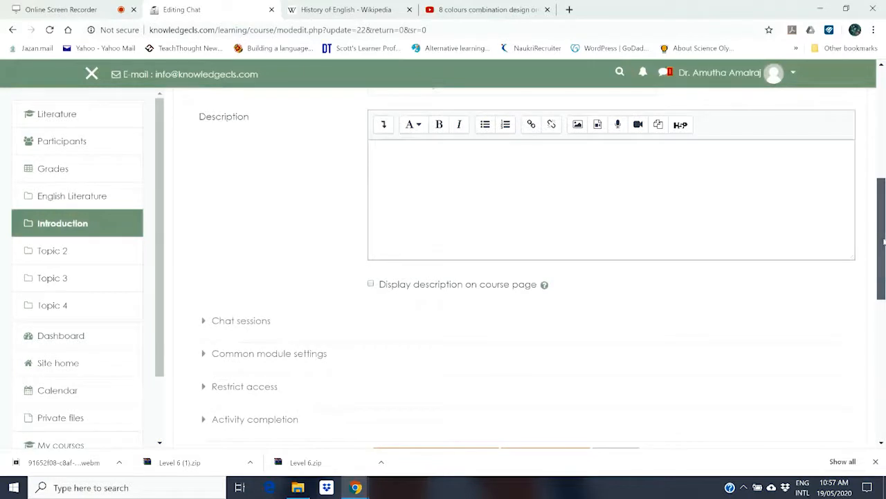
drag(884, 242, 884, 242)
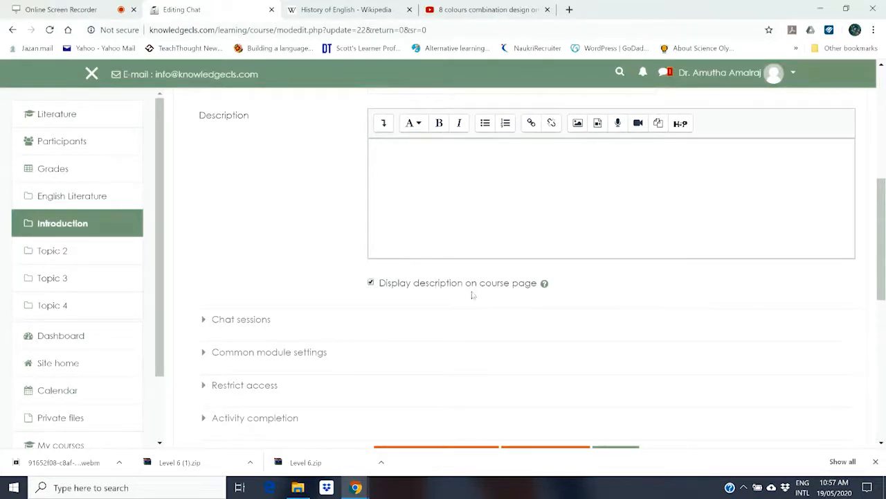
click(516, 209)
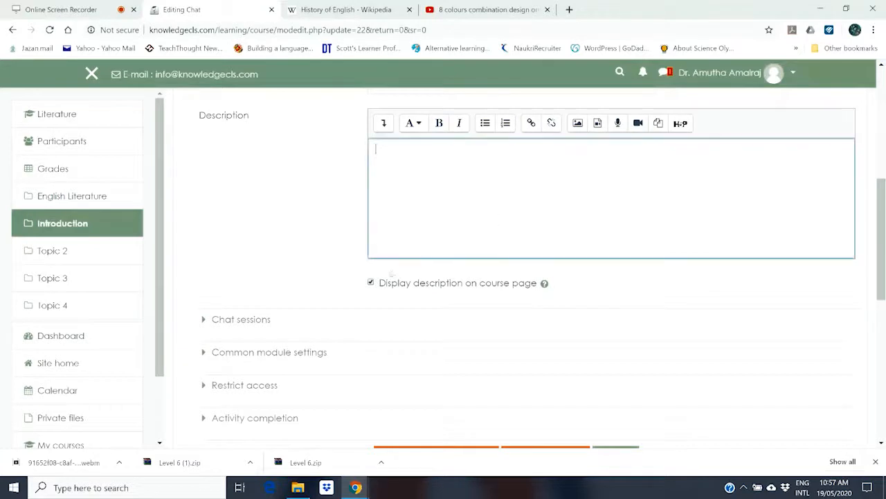
click(370, 283)
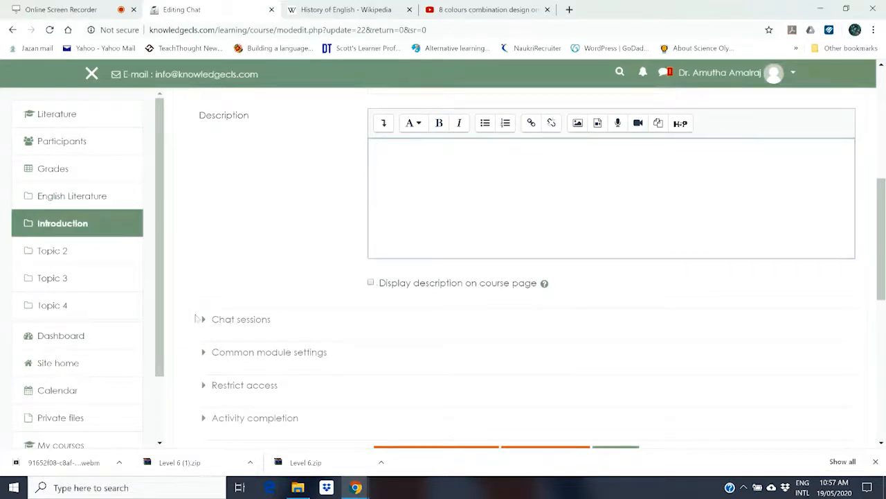
Examine the chat's session, common module, access restriction and activity completion settings by expanding each section.
click(225, 321)
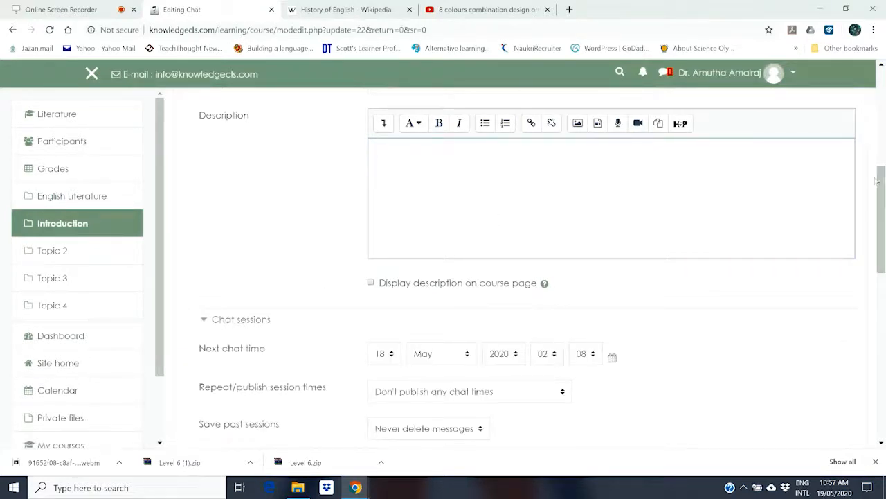
drag(882, 186, 883, 238)
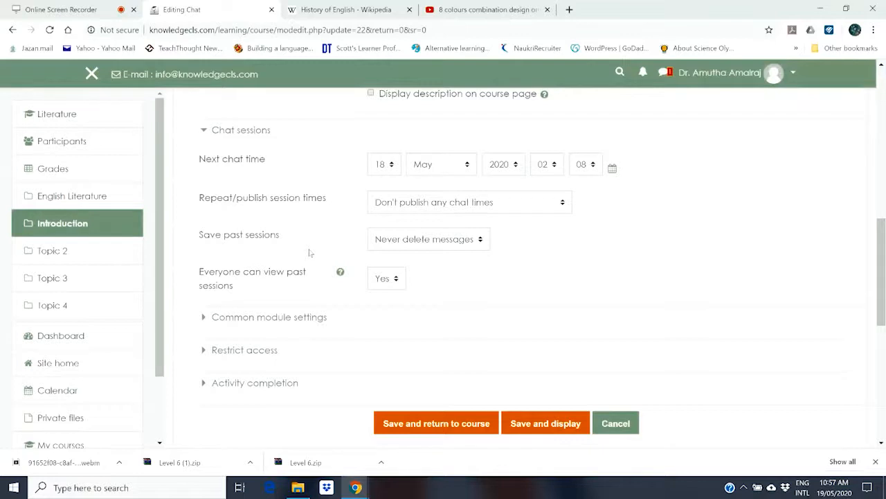
click(204, 317)
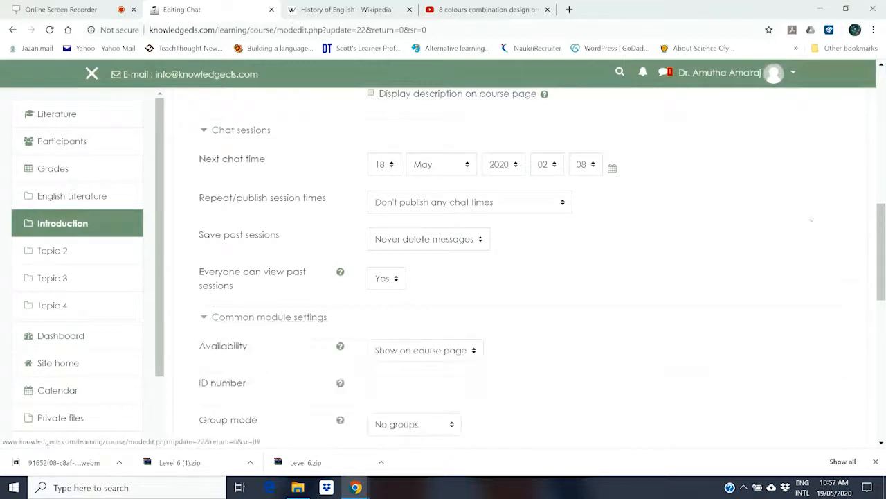
drag(884, 205, 883, 267)
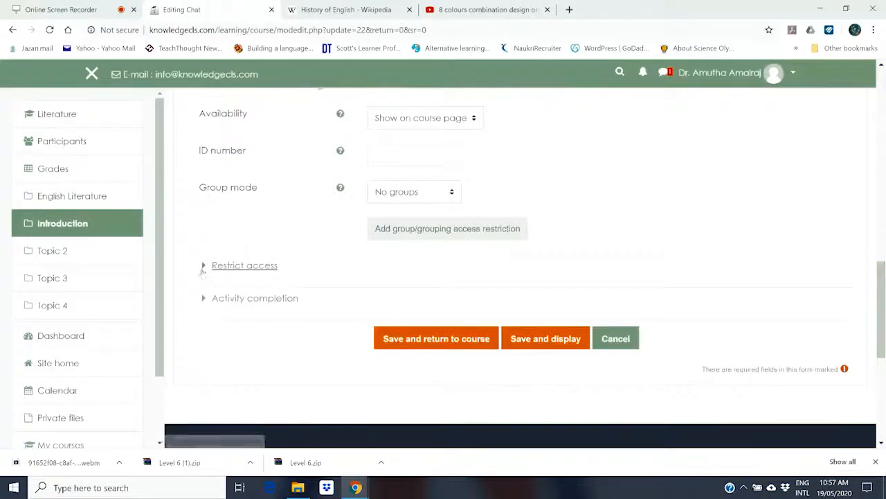
click(205, 266)
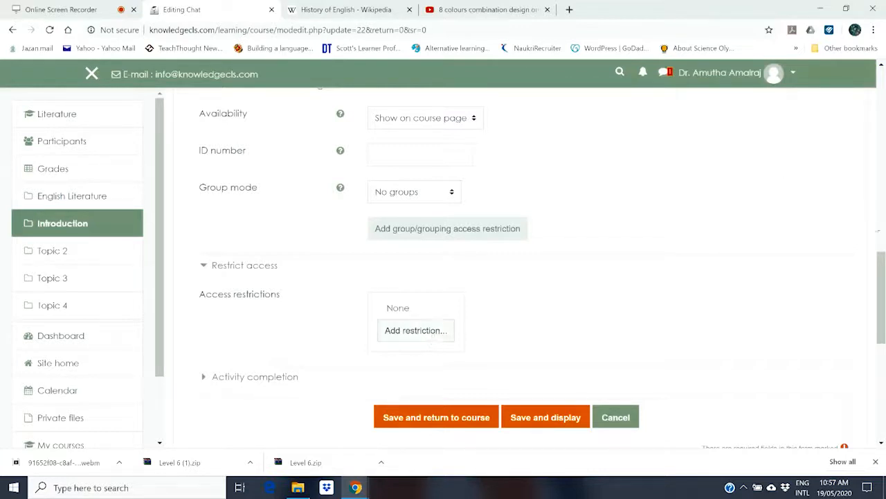
scroll(883, 270, down, 2)
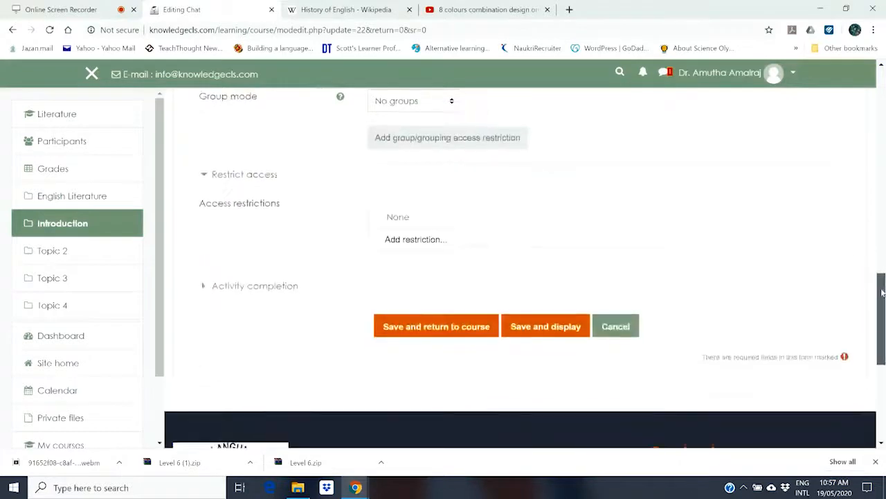
click(206, 286)
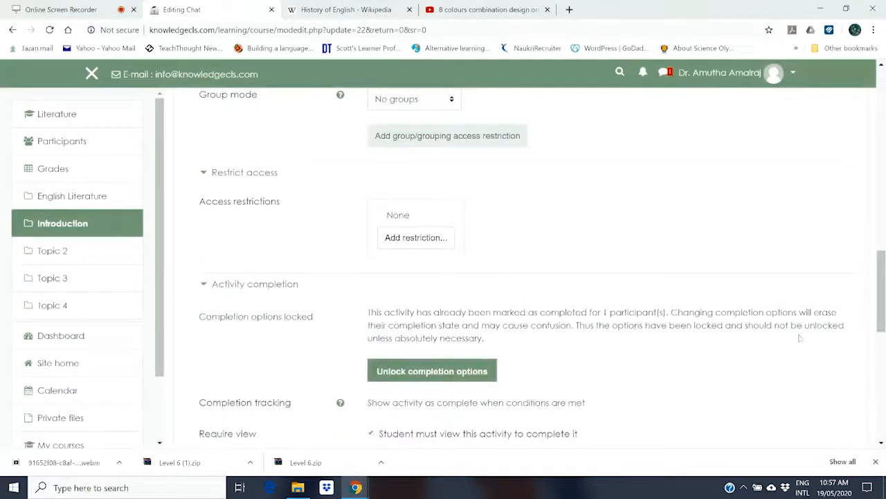
drag(884, 305, 885, 354)
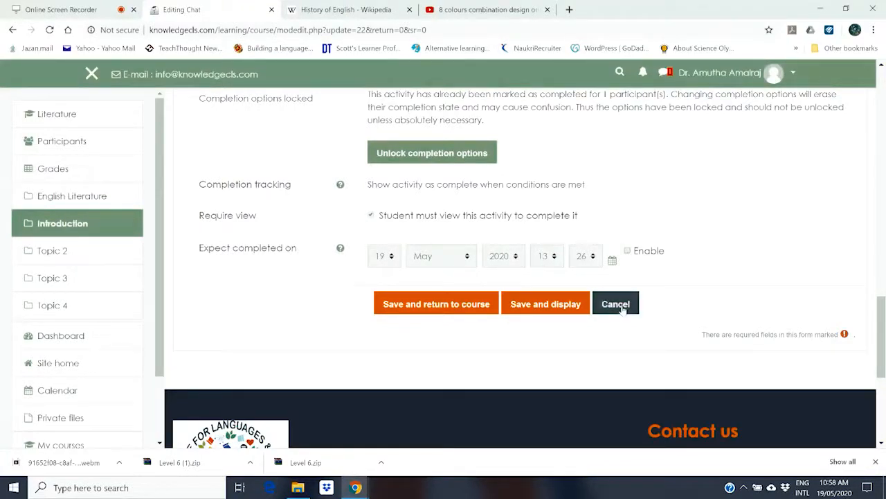
Save and display the chat, then return to the course's Introduction section.
click(576, 305)
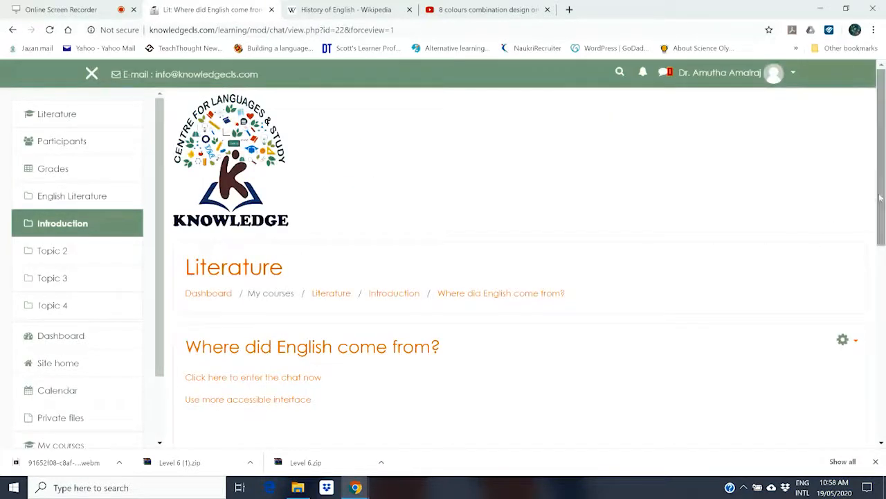
drag(880, 202, 876, 235)
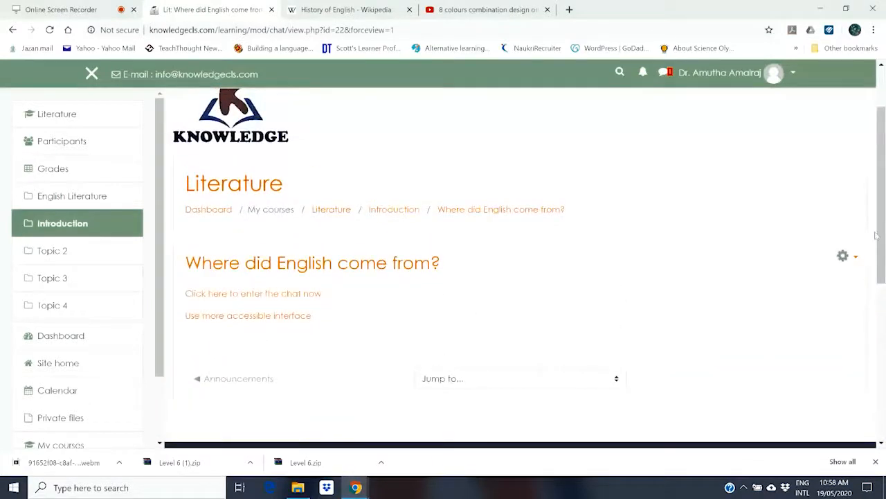
click(403, 209)
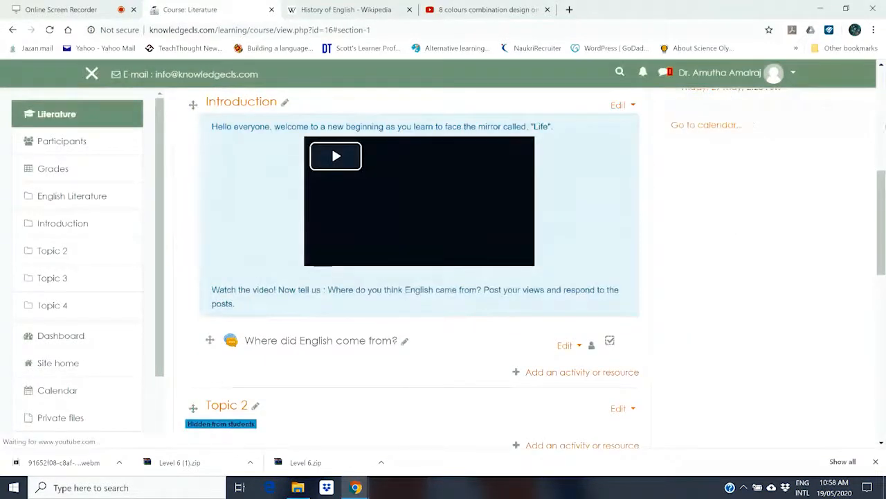
Show Topic 2 to students and hide it again.
scroll(882, 181, down, 3)
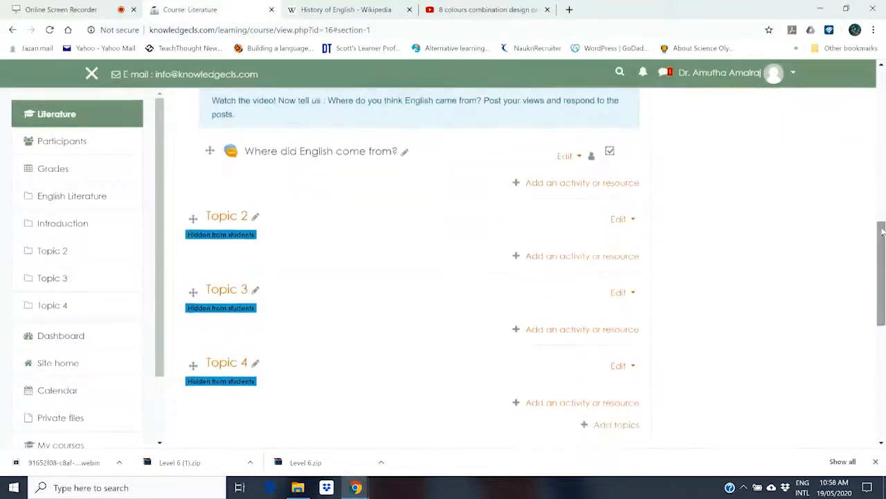
click(631, 221)
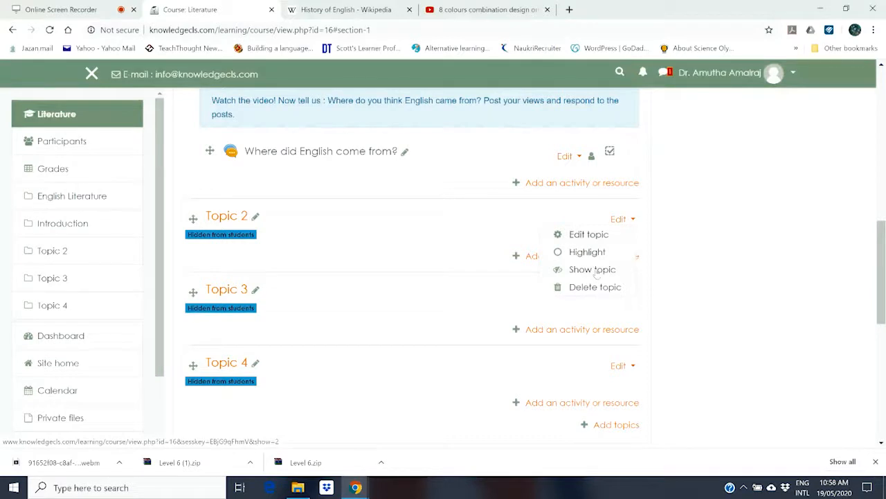
click(596, 271)
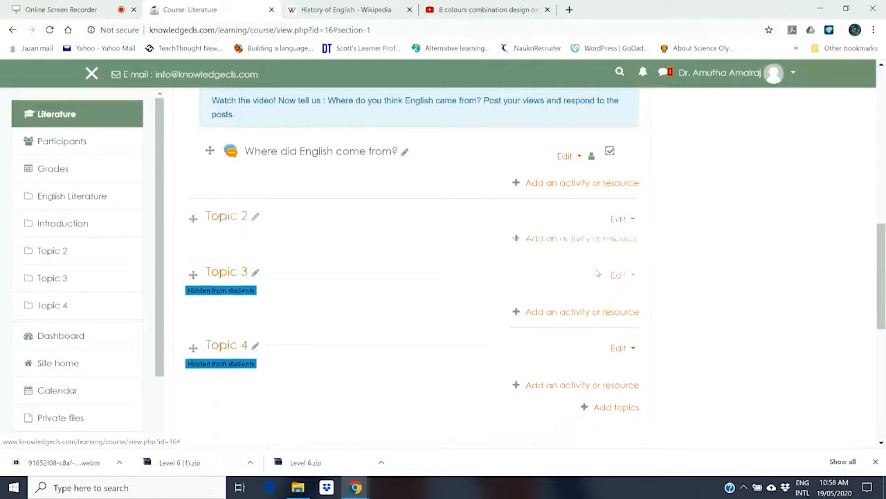
click(632, 220)
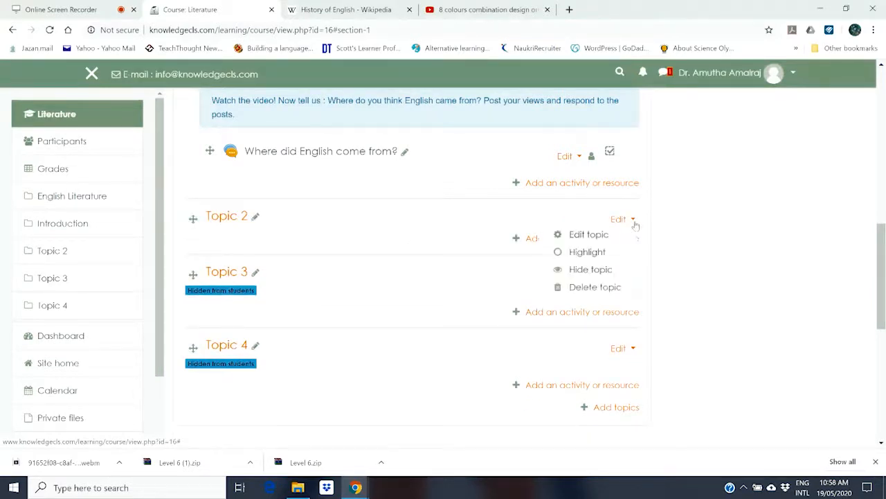
click(587, 271)
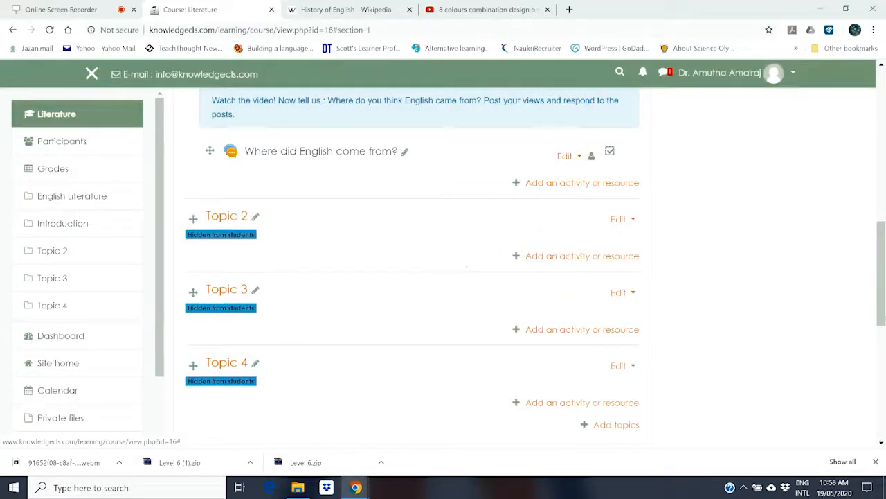
Look over the Literature course page, from its heading and Announcements to the Introduction and the hidden topics.
scroll(415, 267, up, 2)
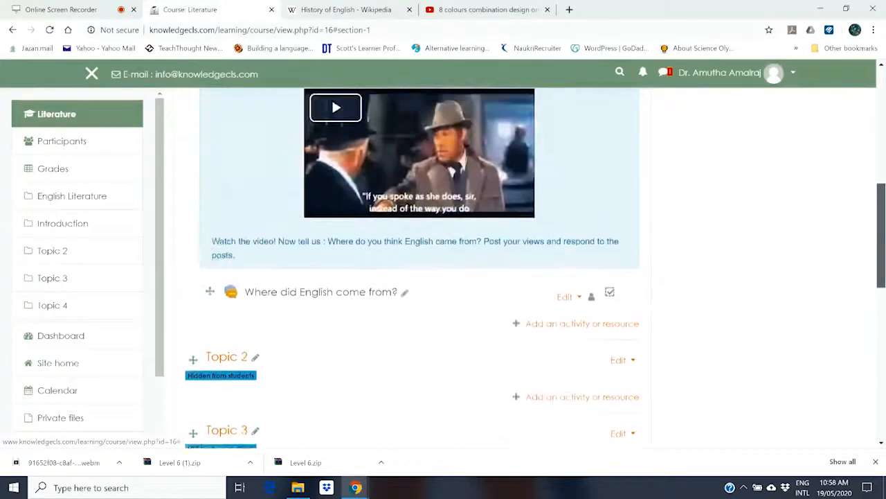
scroll(416, 266, up, 1)
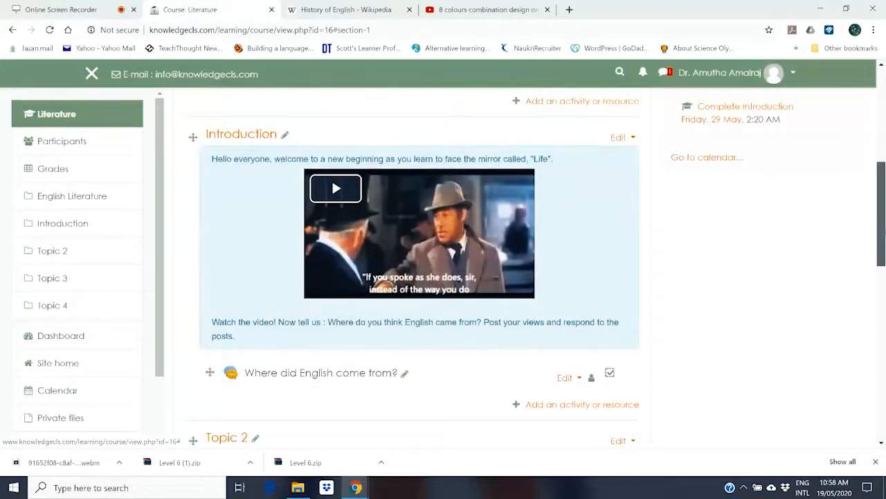
scroll(880, 219, up, 1)
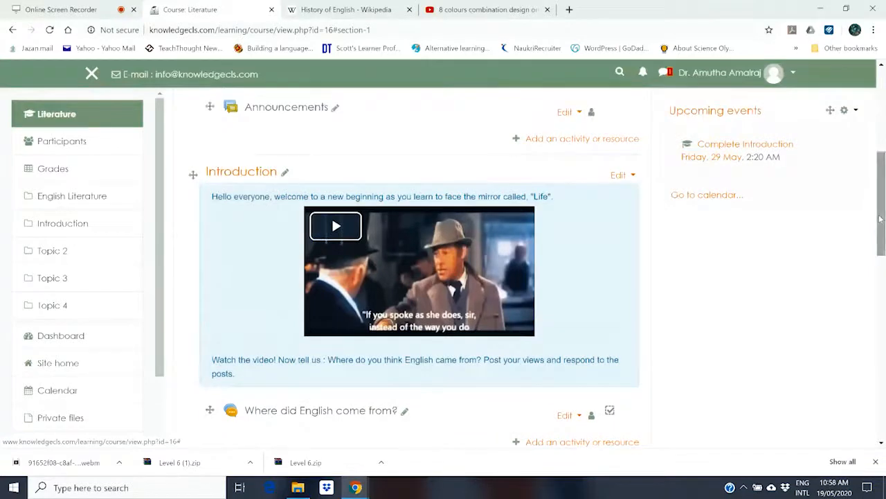
drag(880, 219, 875, 115)
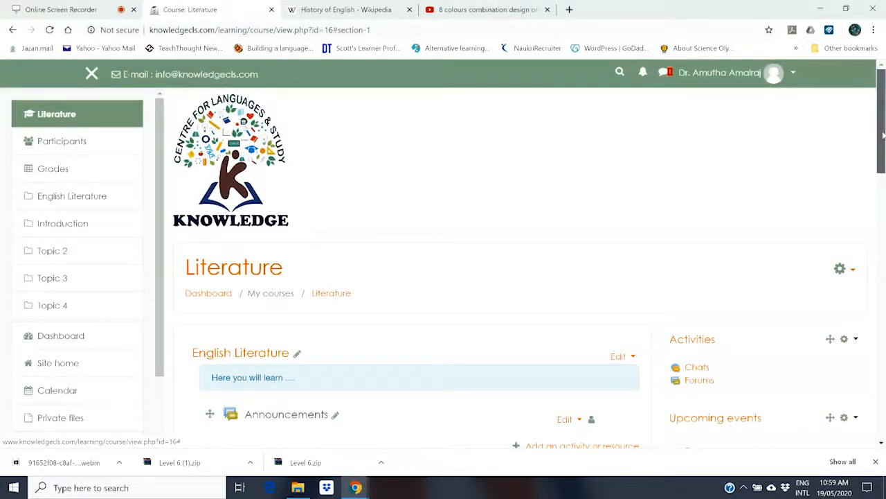
drag(883, 136, 878, 270)
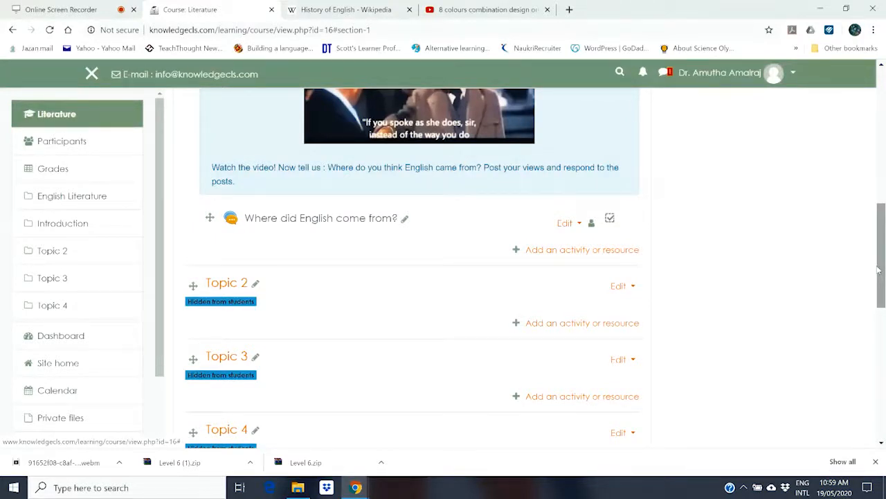
drag(885, 258, 885, 181)
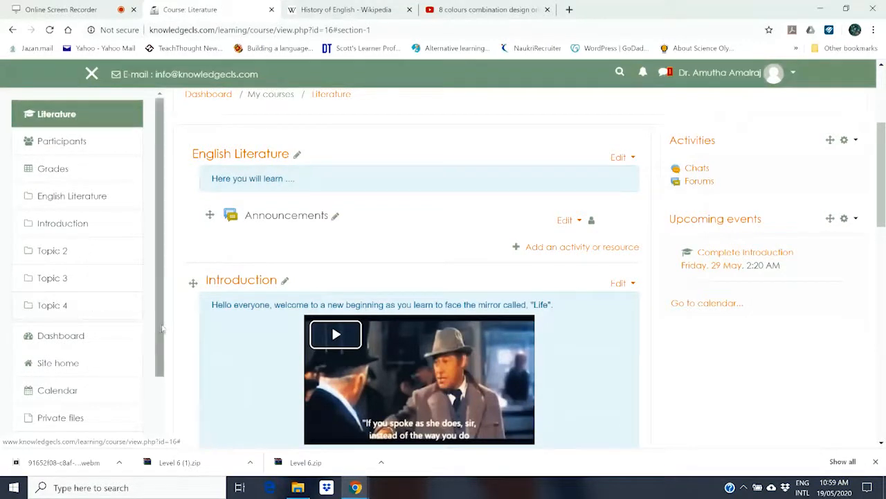
Browse the blocks available for the Literature course and add the Learning plans block.
scroll(164, 407, down, 2)
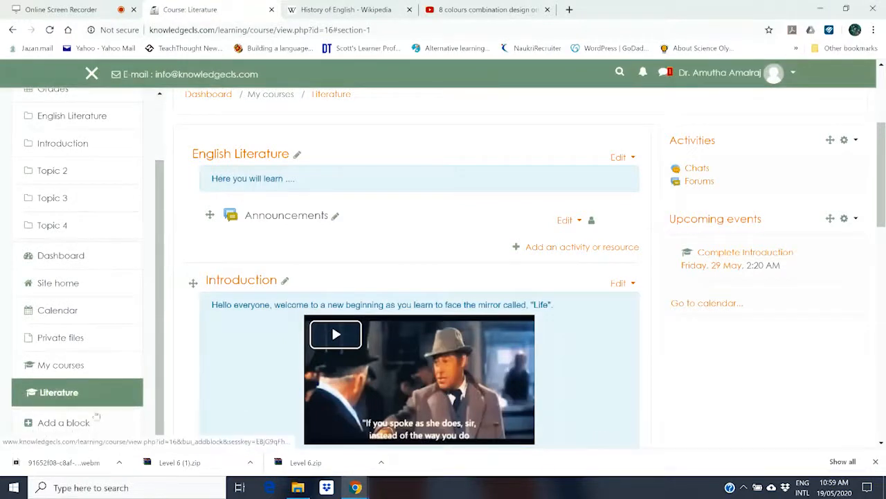
click(60, 423)
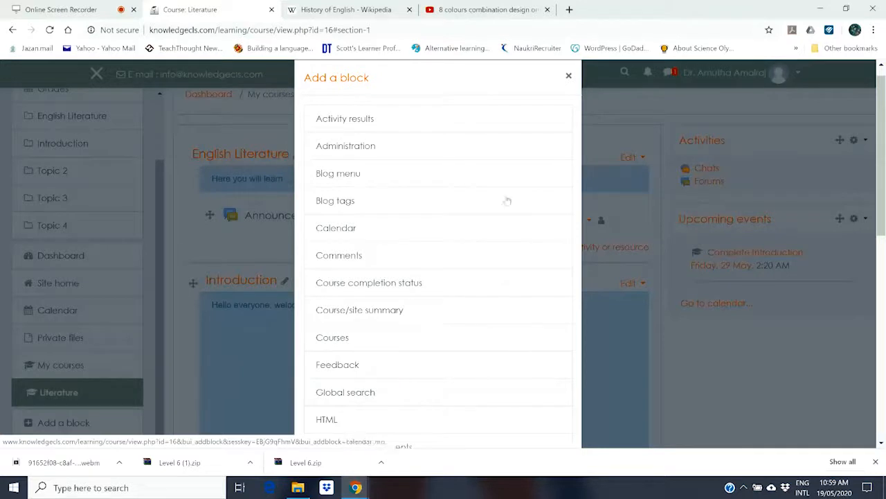
drag(882, 223, 882, 303)
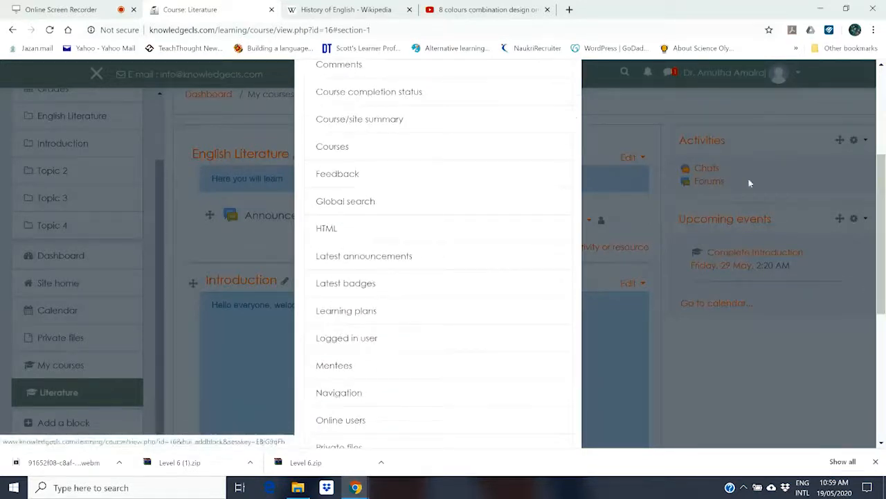
mouse_move(874, 220)
mouse_down()
mouse_move(874, 148)
mouse_move(869, 230)
mouse_up()
click(374, 292)
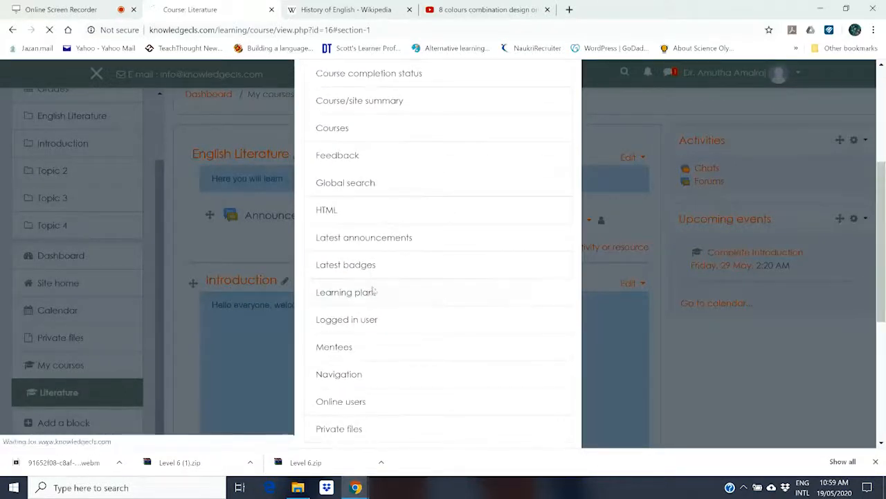
Look over the newly added Learning plans block on the Literature course page.
drag(883, 222, 883, 247)
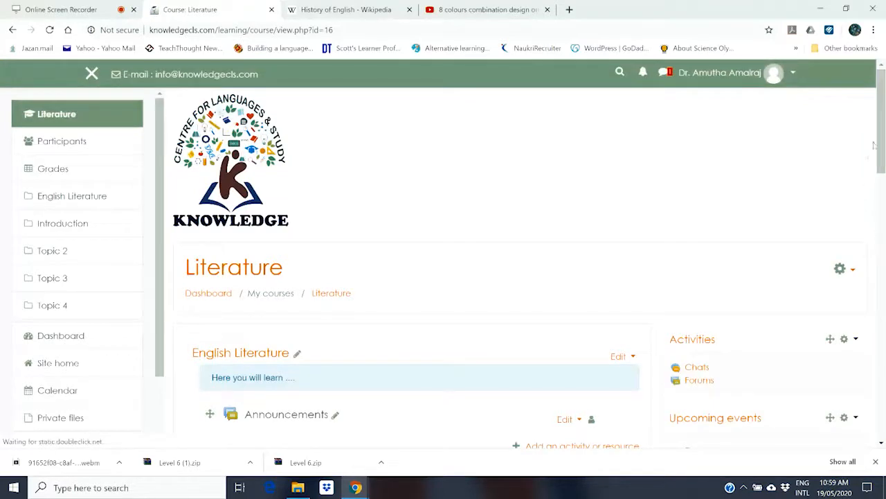
drag(883, 145, 884, 229)
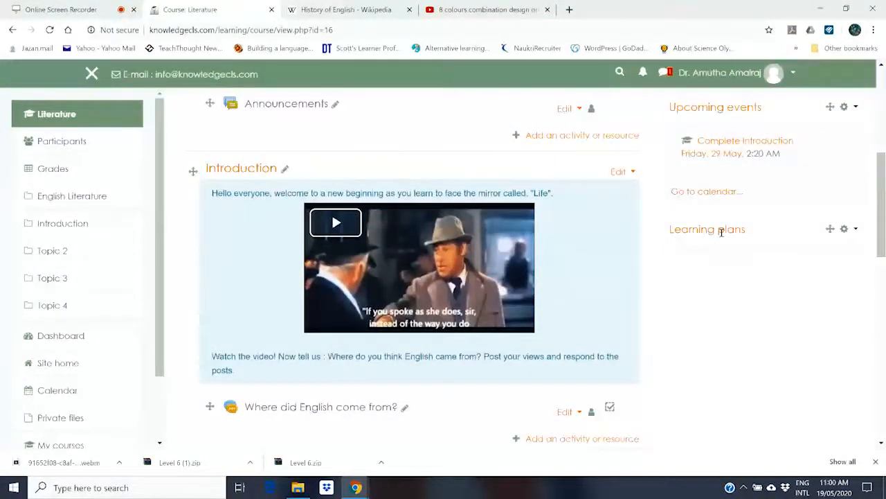
drag(671, 223, 851, 106)
click(818, 299)
drag(881, 236, 869, 118)
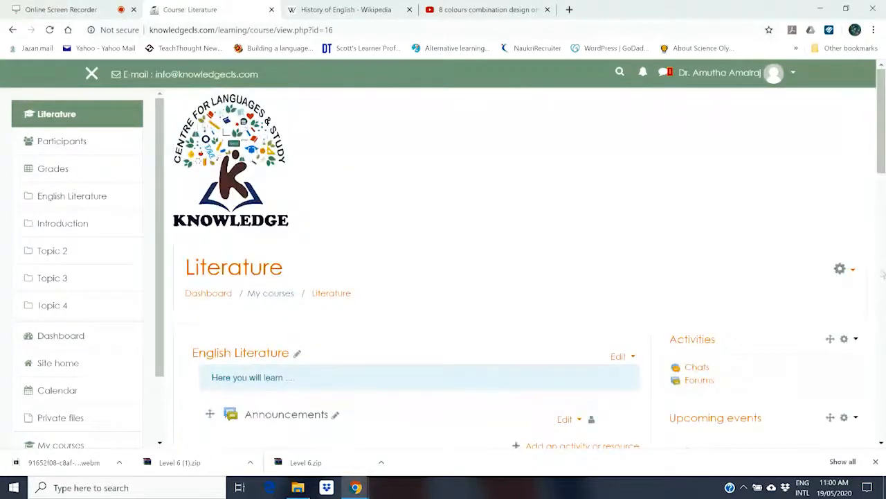
Look through the Literature course's management options, open its full administration page and return to the course.
click(841, 269)
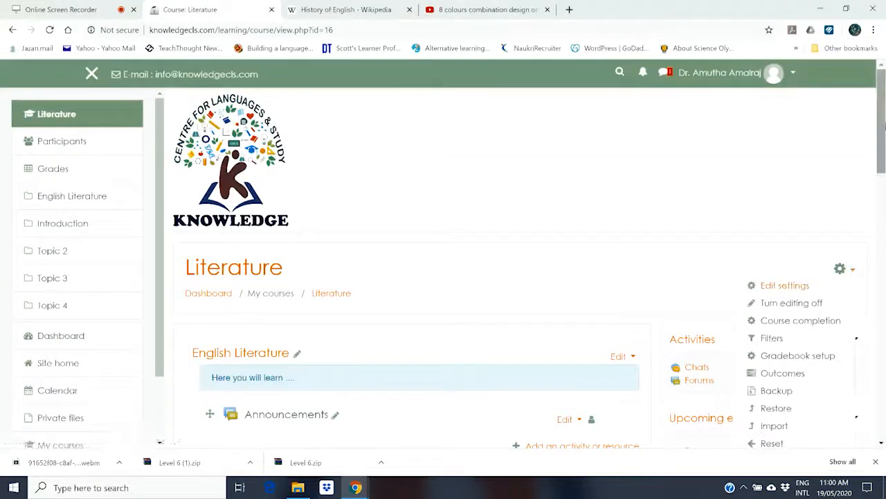
drag(882, 126, 882, 173)
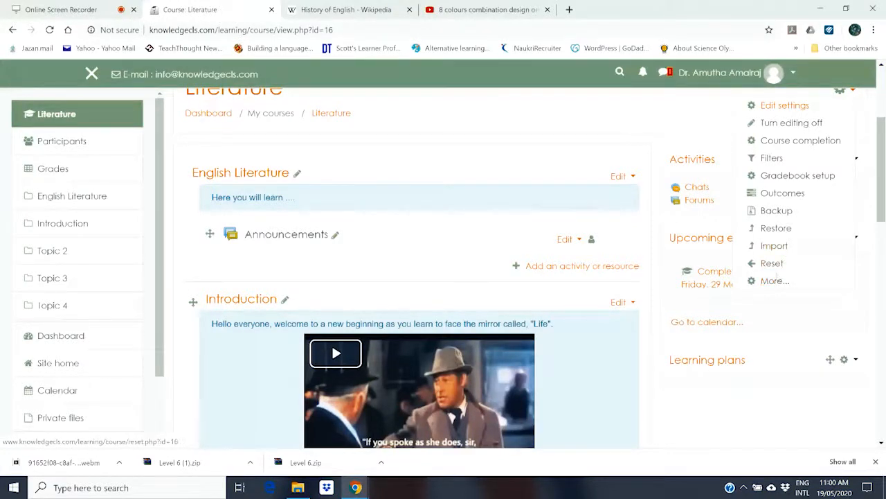
click(776, 281)
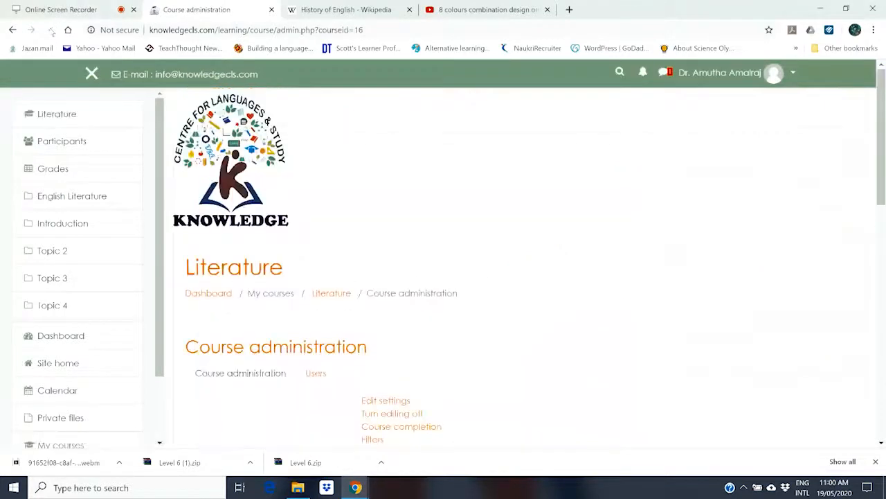
click(13, 30)
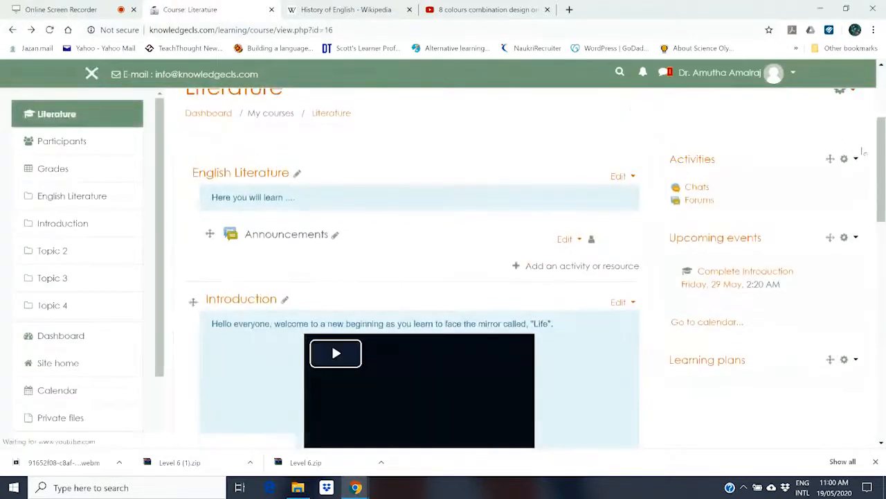
Reopen the Literature course administration page and examine its settings, Reports and Question bank links.
scroll(884, 160, up, 1)
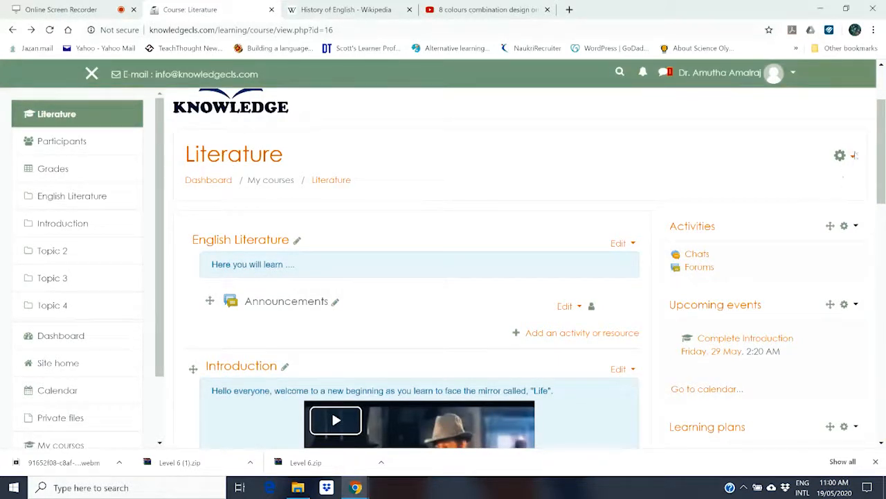
click(855, 159)
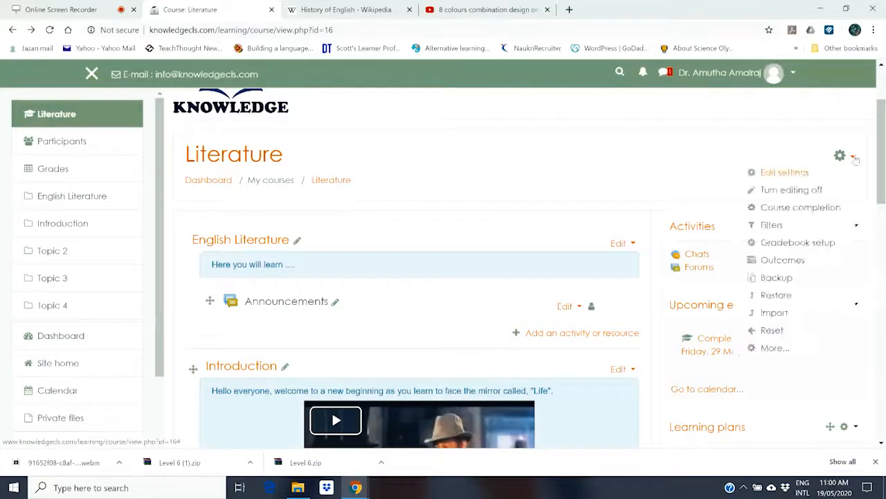
click(823, 352)
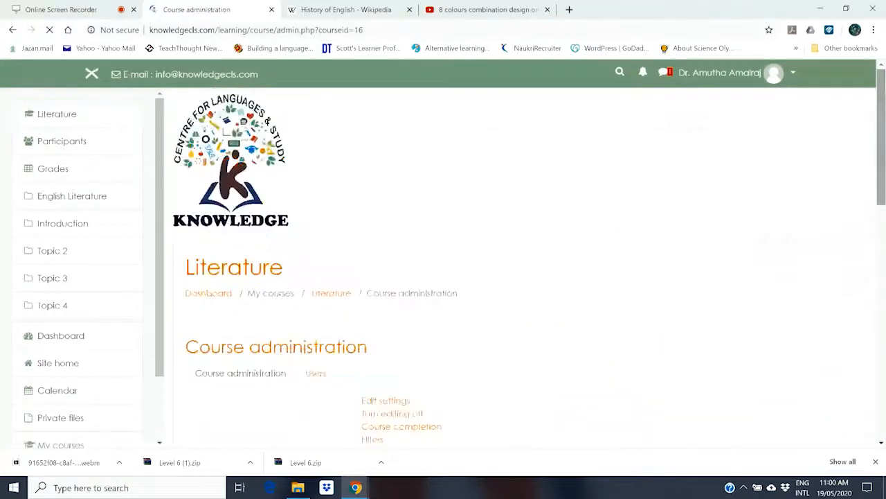
drag(883, 151, 882, 247)
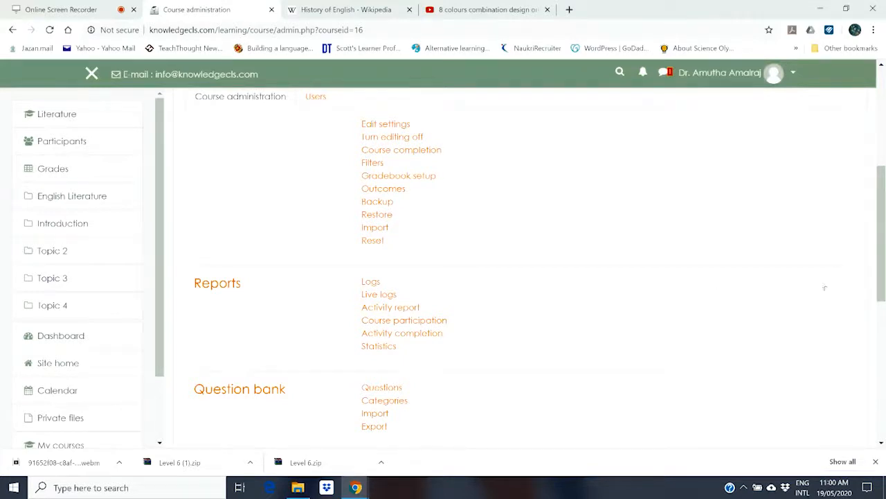
drag(882, 272, 884, 312)
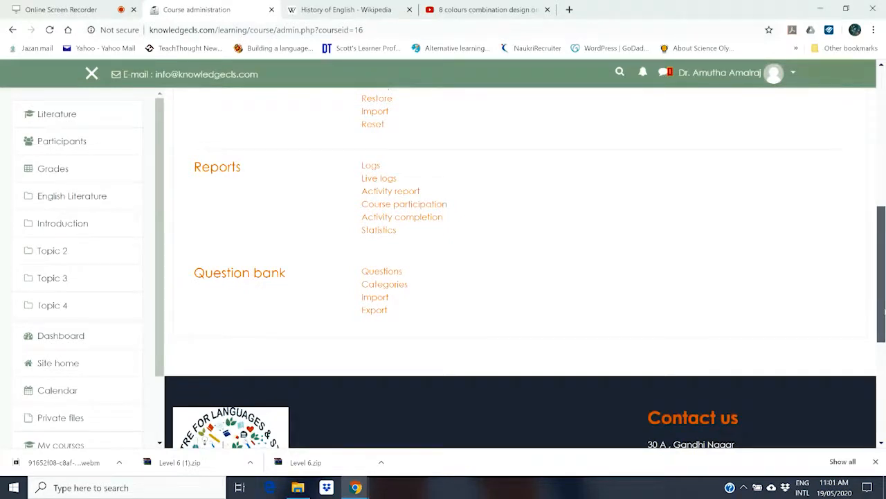
drag(882, 314, 882, 203)
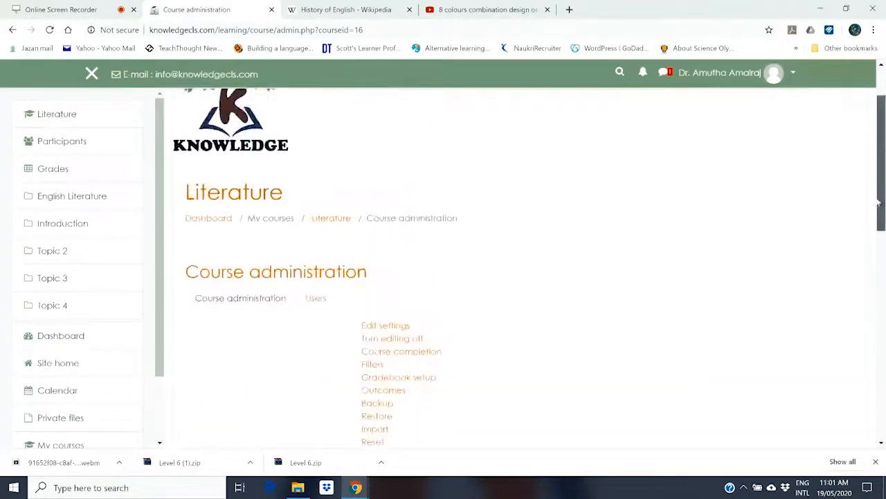
Review the Users section of Course administration and open the list of enrolled users.
click(317, 299)
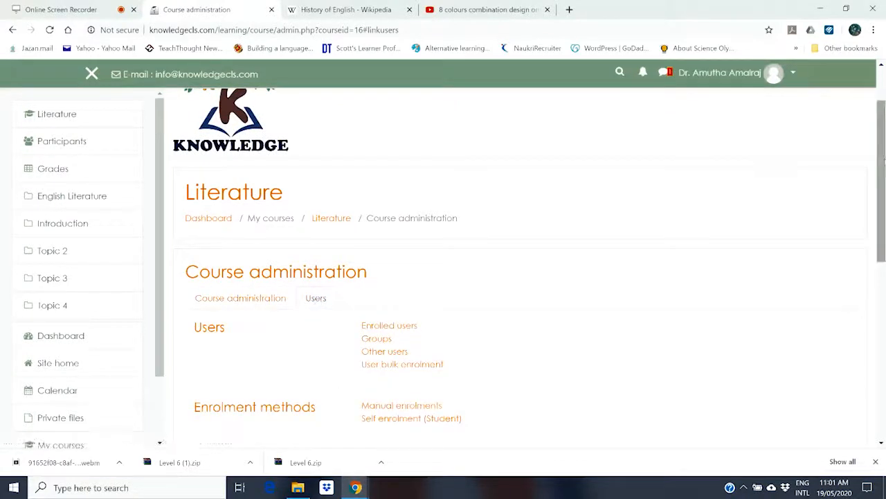
drag(882, 162, 883, 208)
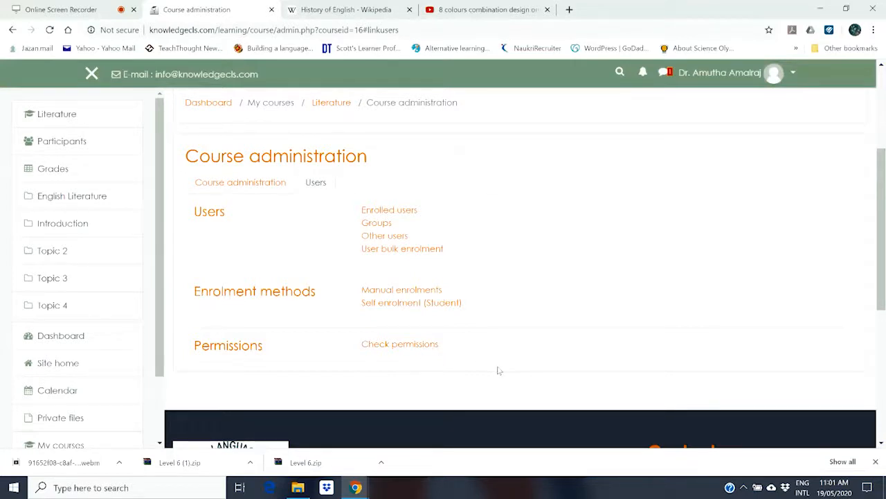
click(388, 212)
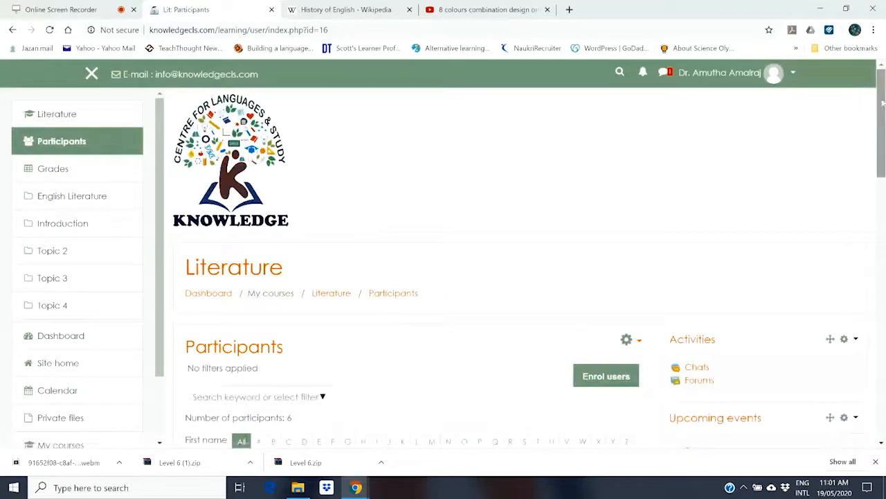
drag(883, 102, 883, 146)
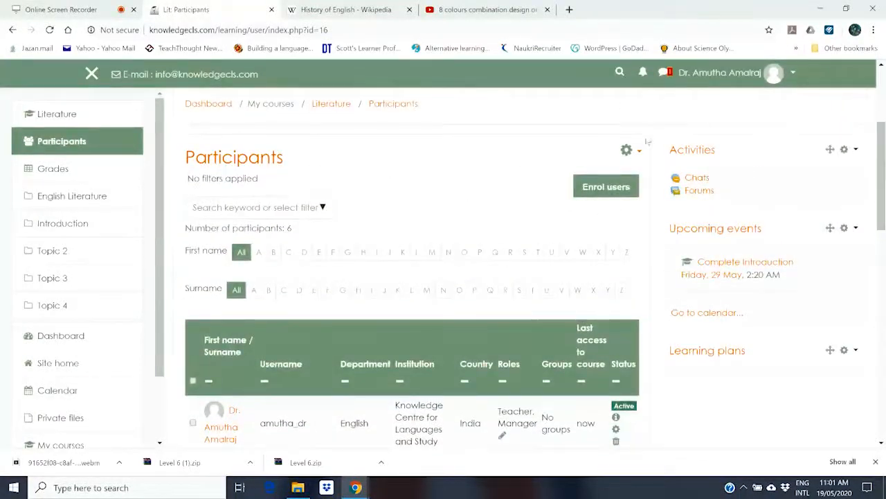
Enrol the second suggested user in the Literature course with the Student role.
click(626, 188)
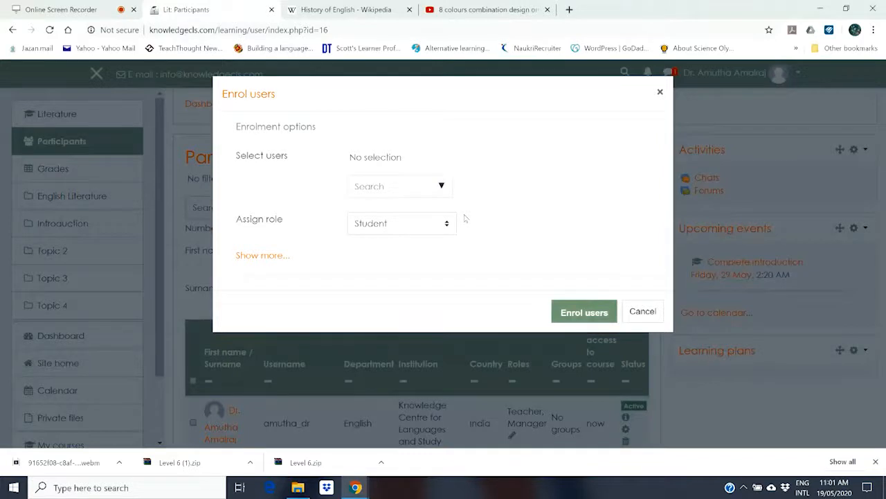
click(441, 187)
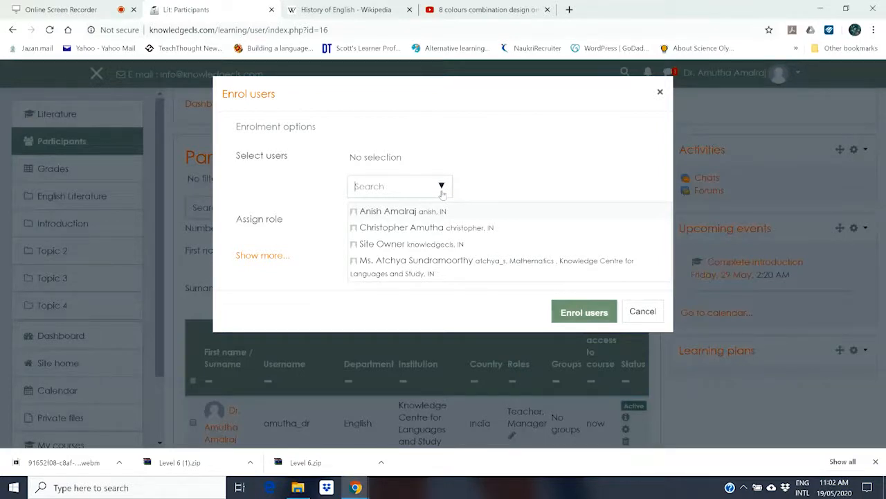
click(407, 231)
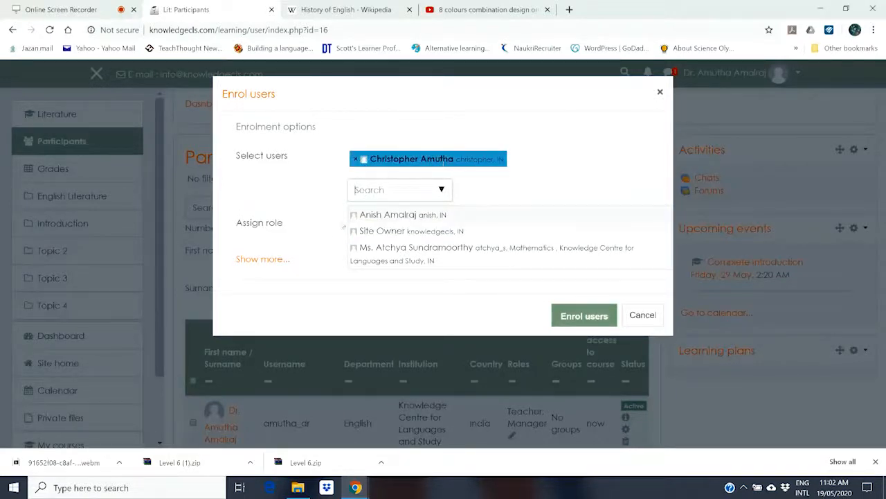
click(329, 242)
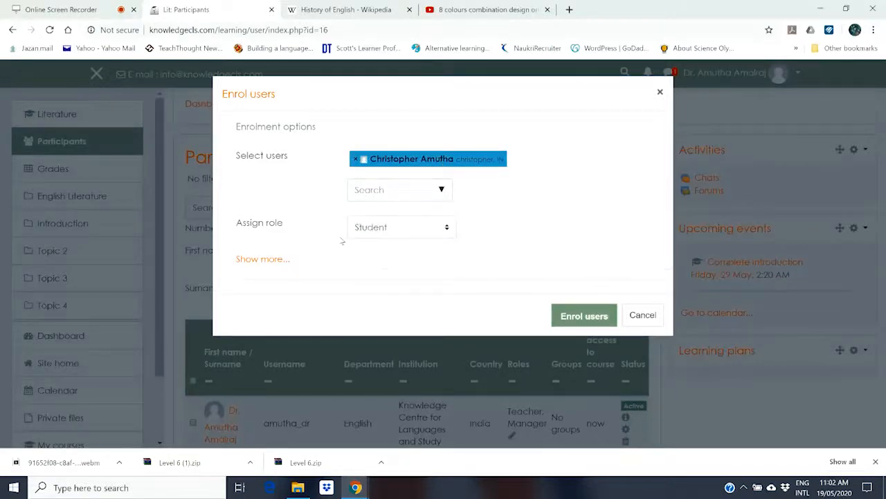
click(566, 317)
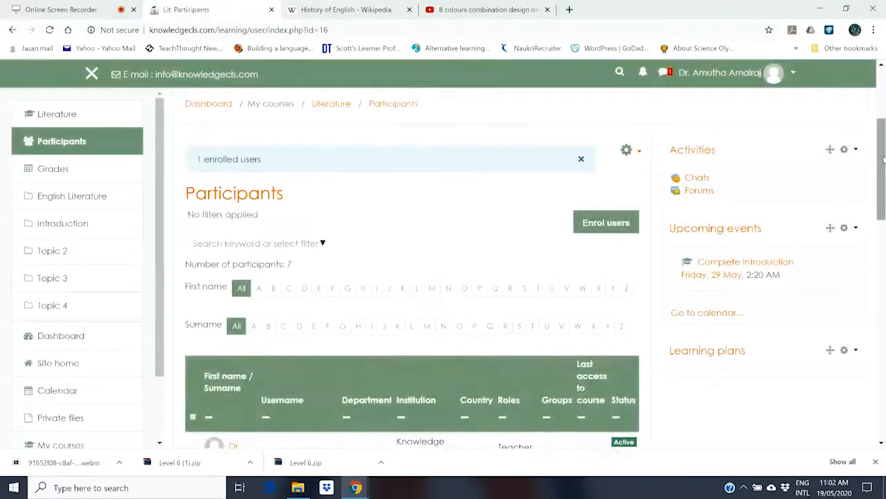
Edit the newly enrolled student's enrolment, setting the status to Suspended and the enrolment duration to 14 days.
drag(880, 159, 884, 208)
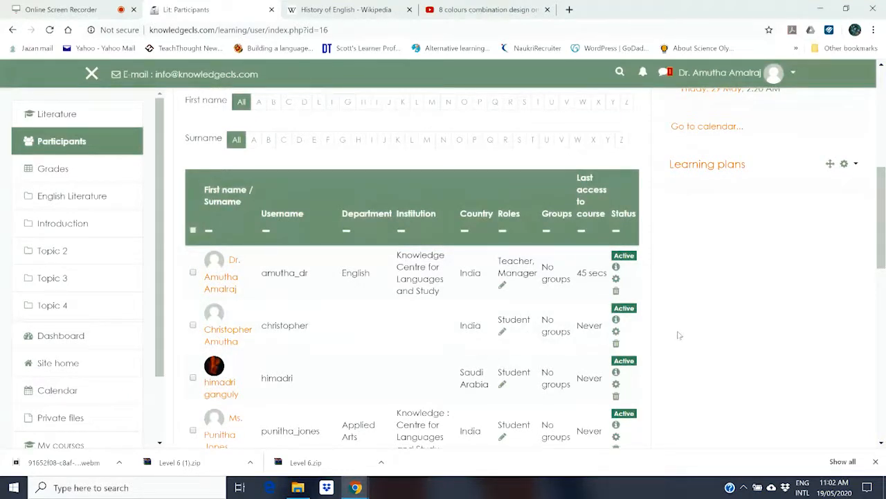
click(616, 332)
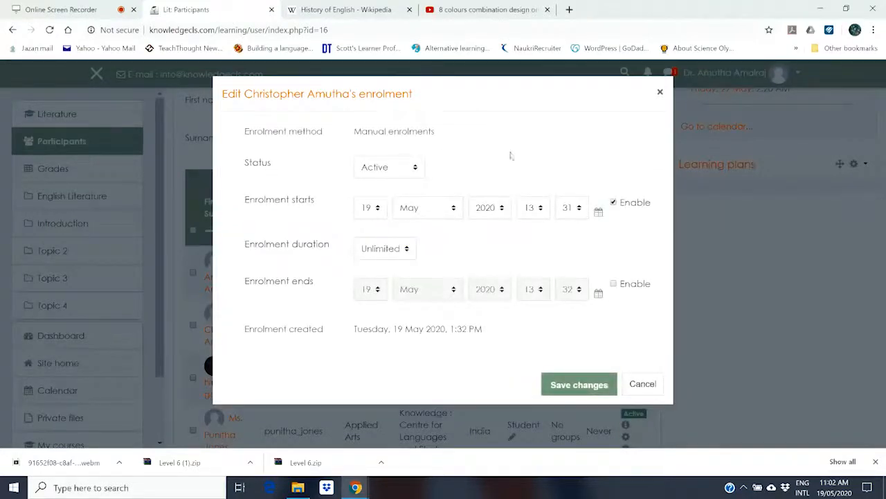
click(416, 168)
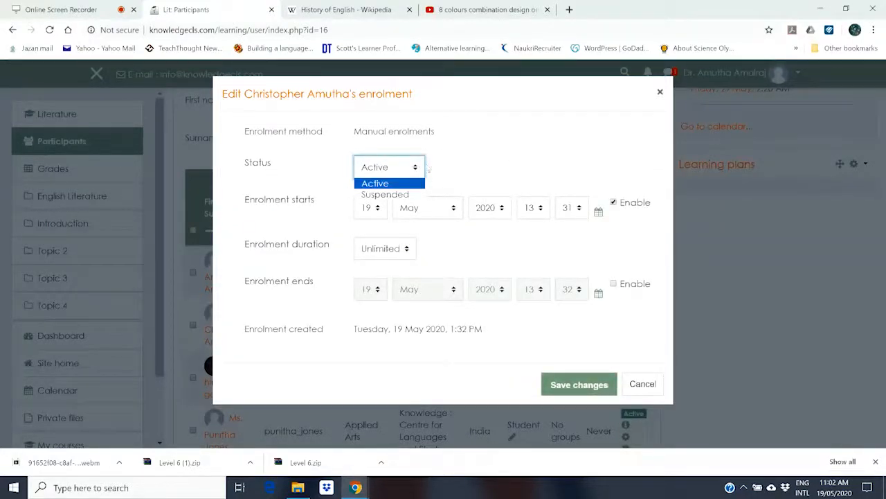
click(448, 166)
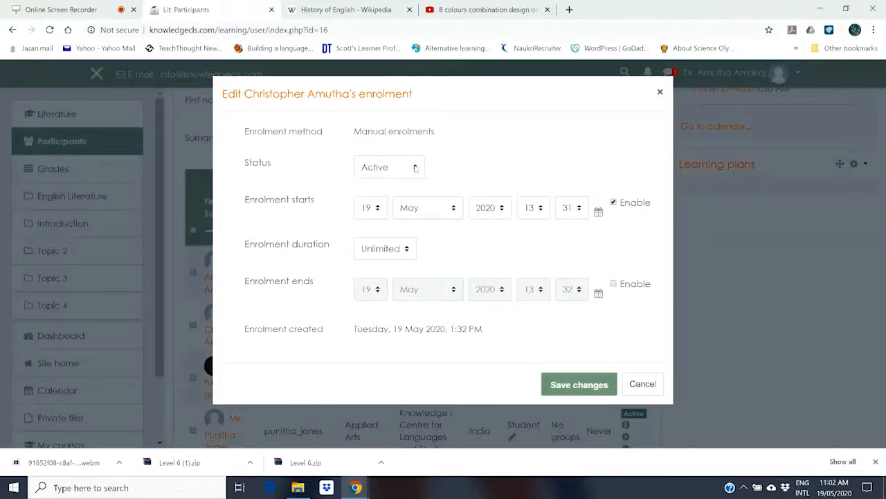
click(415, 169)
click(406, 195)
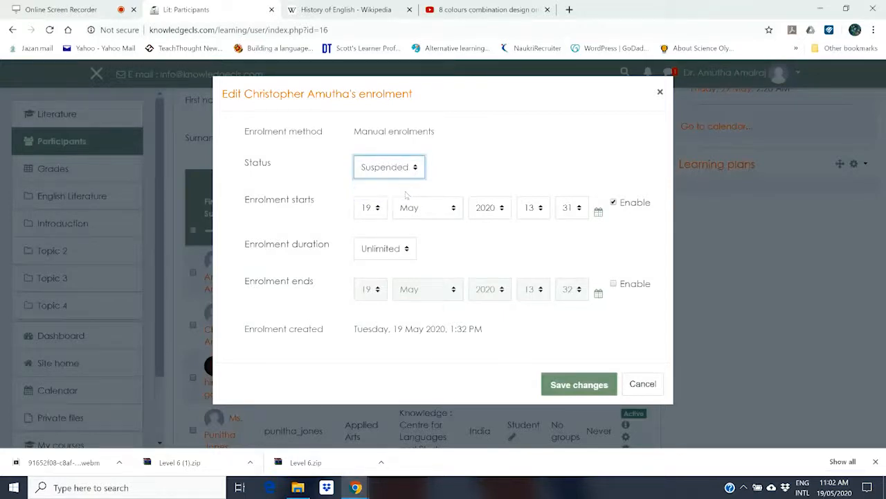
click(408, 252)
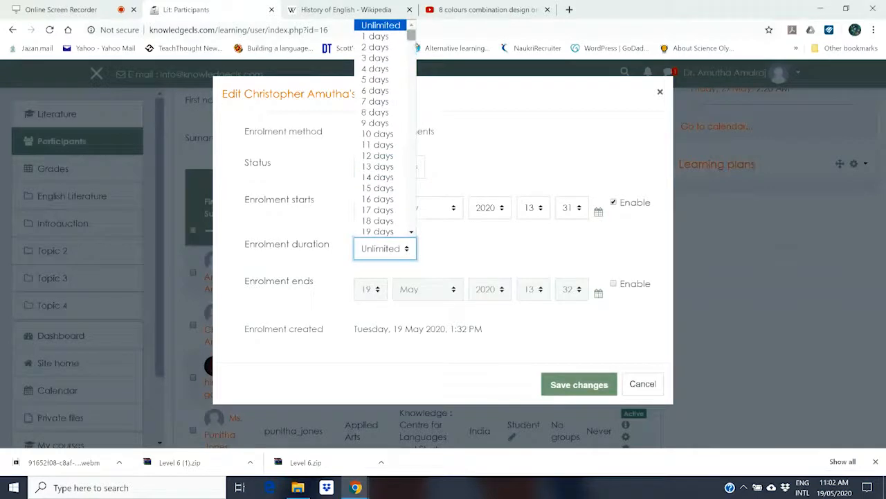
mouse_move(411, 35)
mouse_down()
mouse_move(411, 59)
mouse_move(412, 37)
mouse_up()
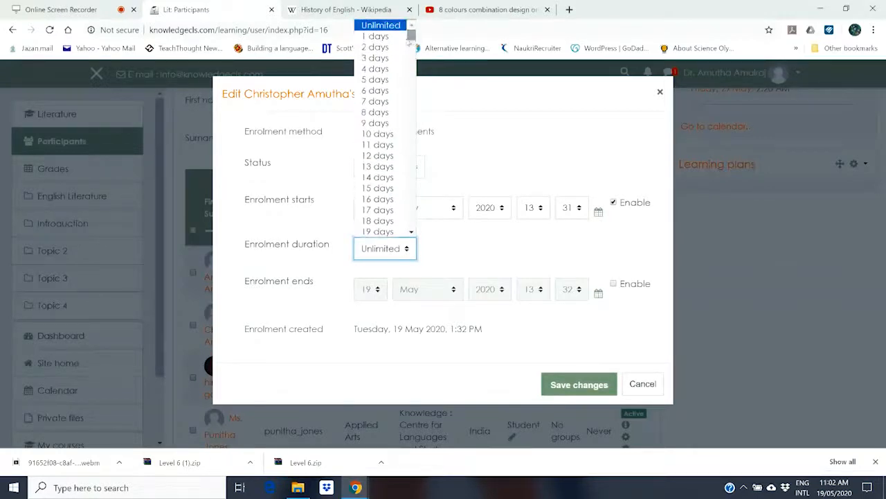
click(388, 178)
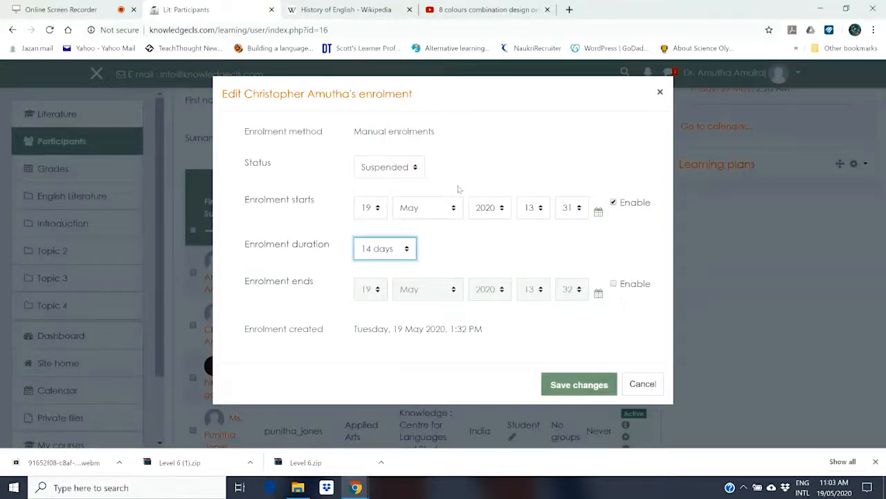
Set the student's enrolment status to Active and save the enrolment changes.
click(417, 177)
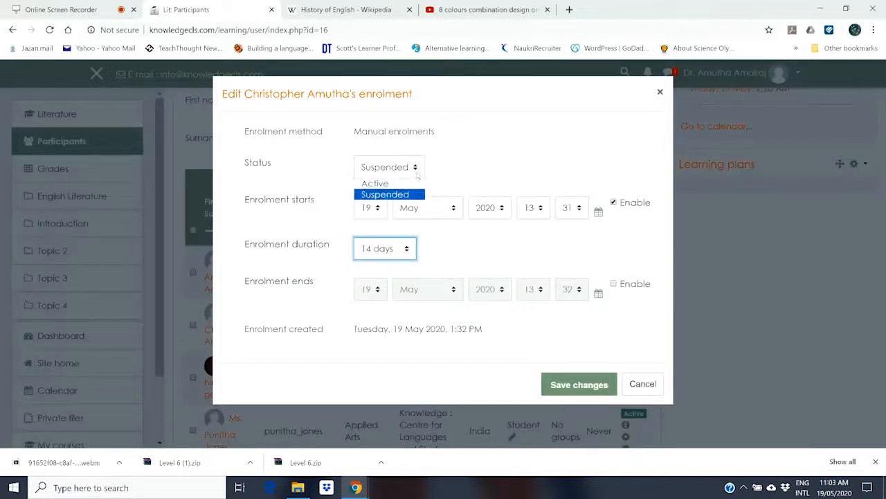
click(408, 184)
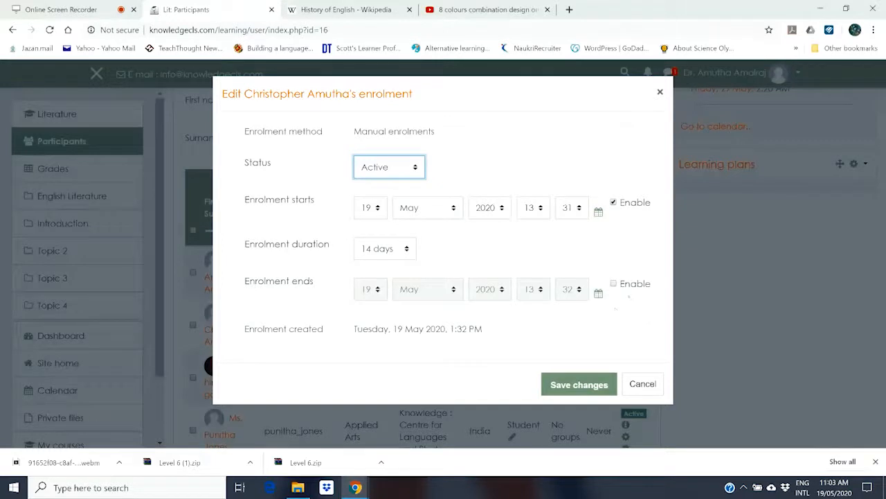
click(593, 386)
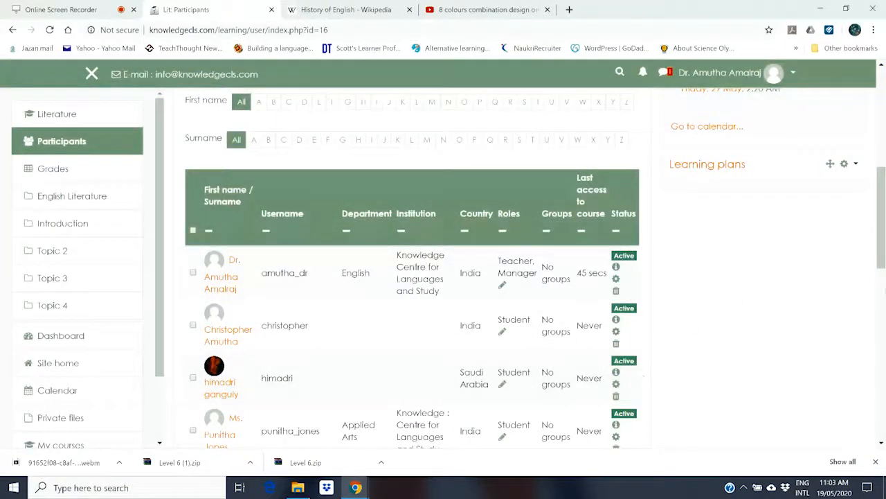
drag(883, 242, 883, 171)
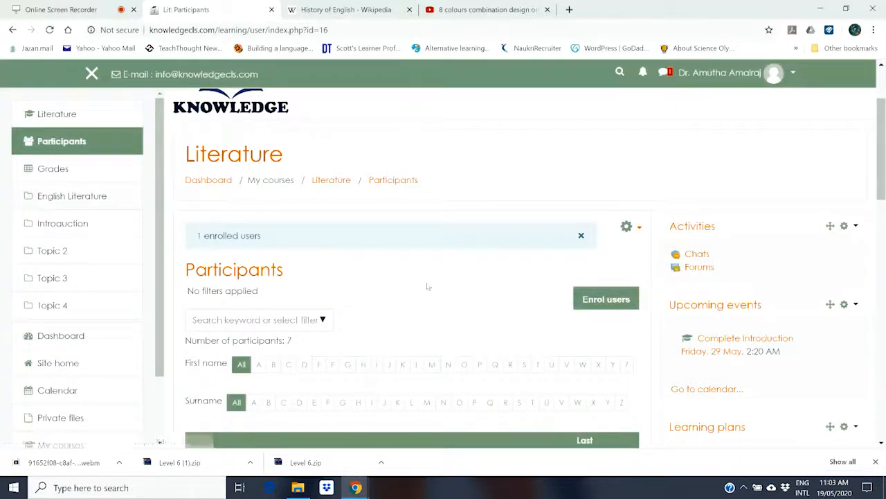
scroll(112, 389, down, 2)
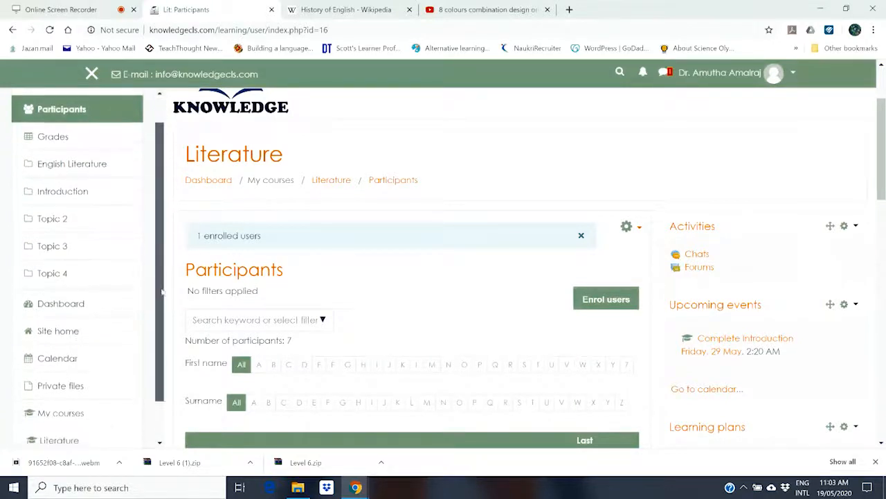